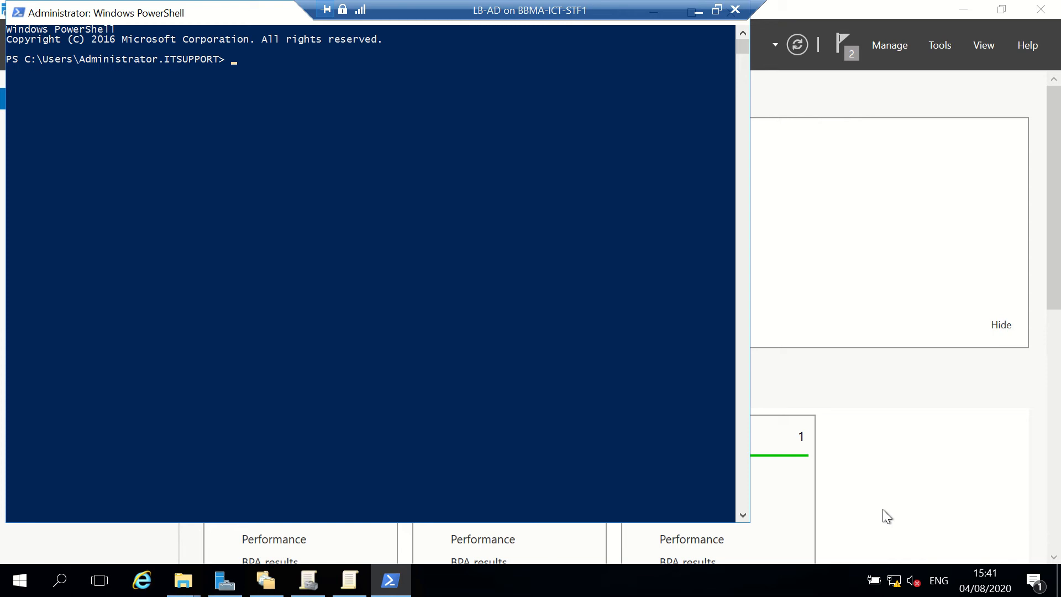
# Install the directaccess-vpn and routing Windows features with their management tools using install-windowsfeature in PowerShell.
pyautogui.write('install-windows')
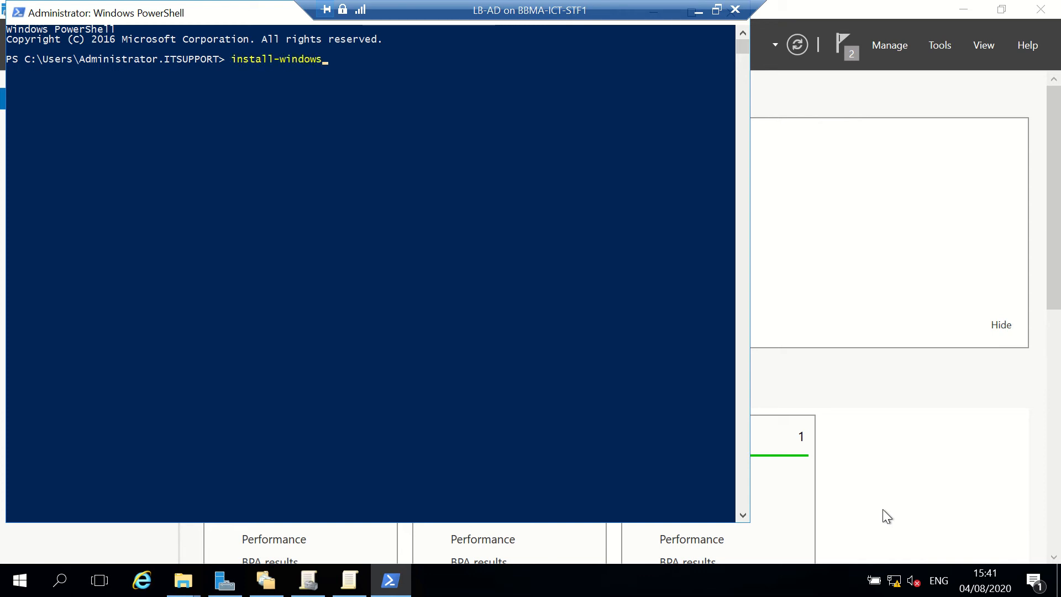
pyautogui.write('feature directac')
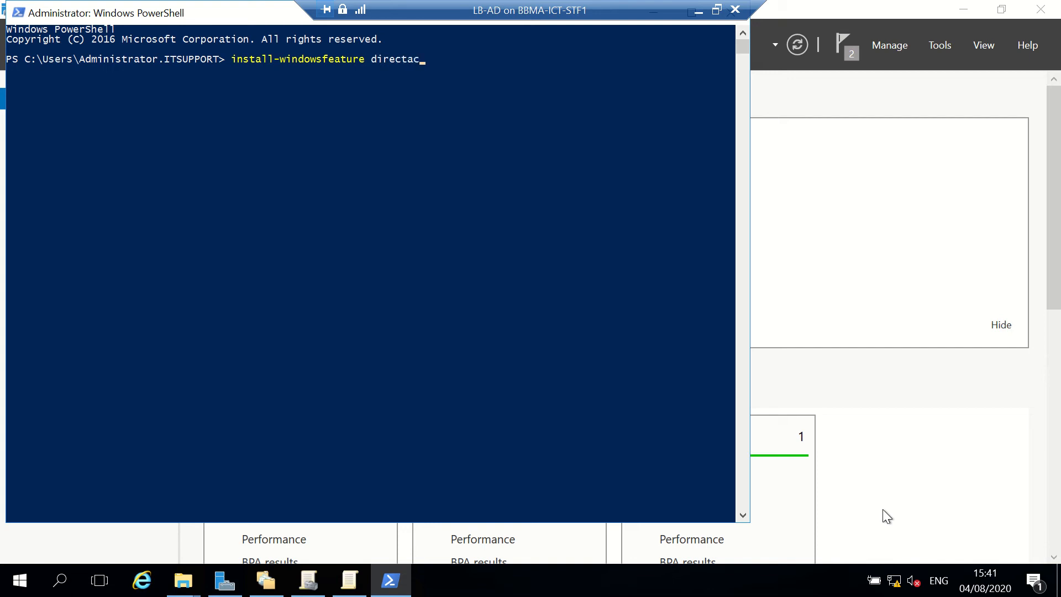
pyautogui.write('cess-vpn,routing -includemanag')
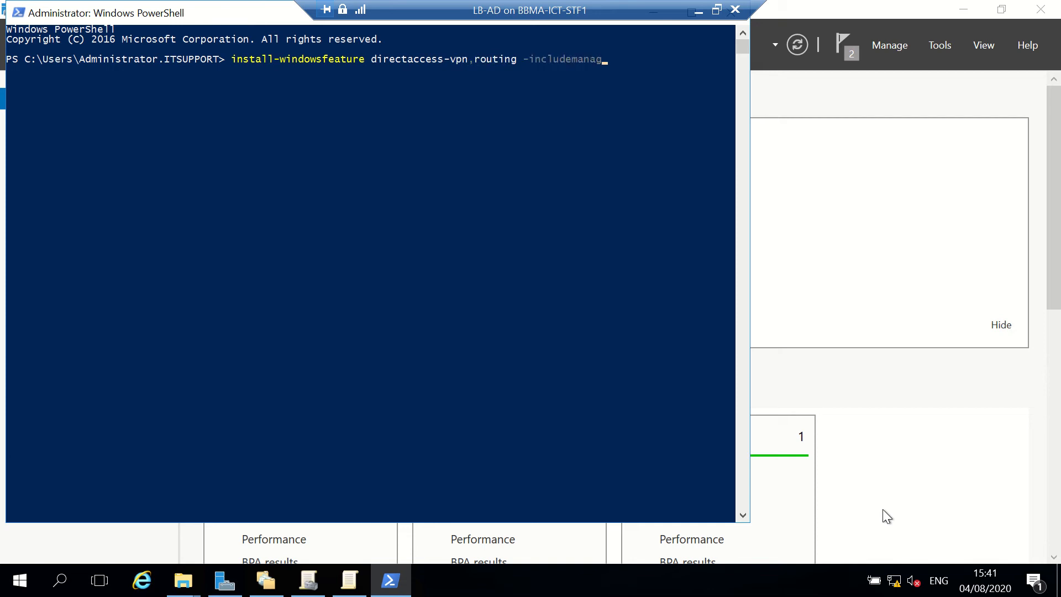
pyautogui.write('ementtools')
pyautogui.press('Return')
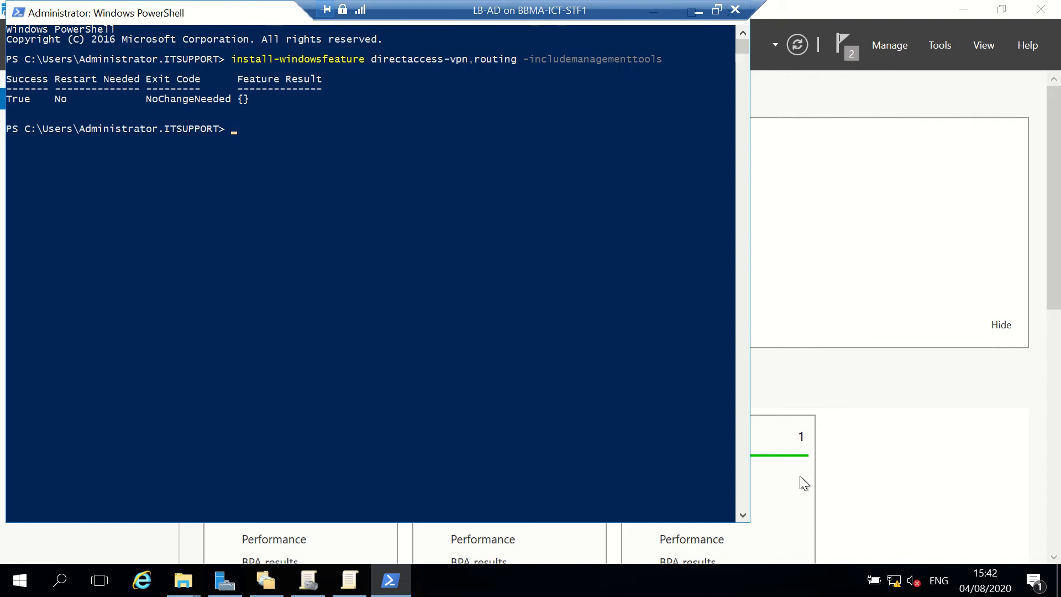
# Check the install state of the VPN feature by running get-windowsfeature *vpn.
pyautogui.moveTo(145, 95); pyautogui.dragTo(224, 102)
pyautogui.click(241, 121)
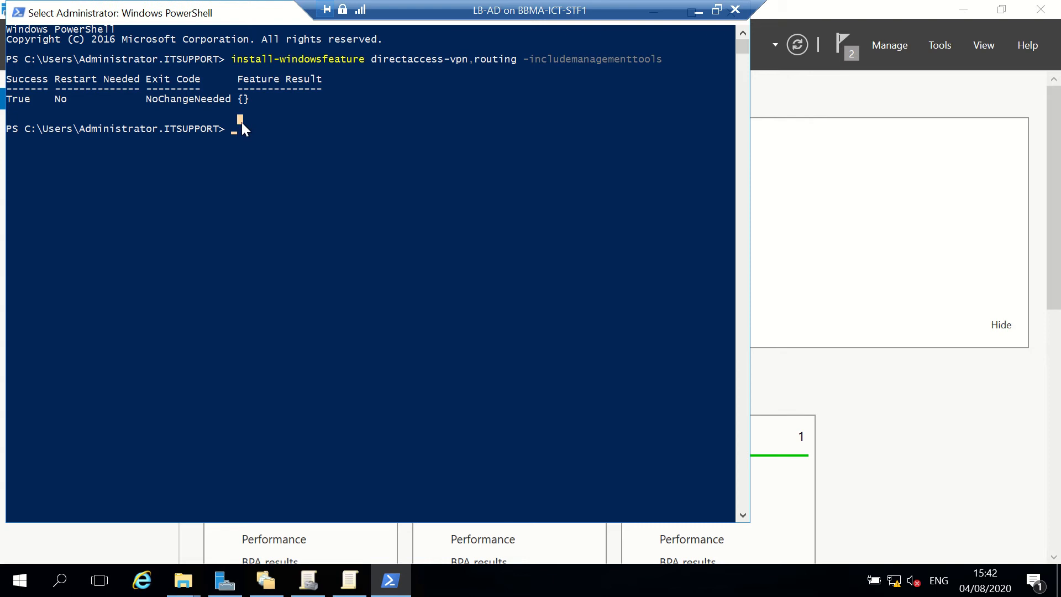
pyautogui.press('Escape')
pyautogui.write('get-')
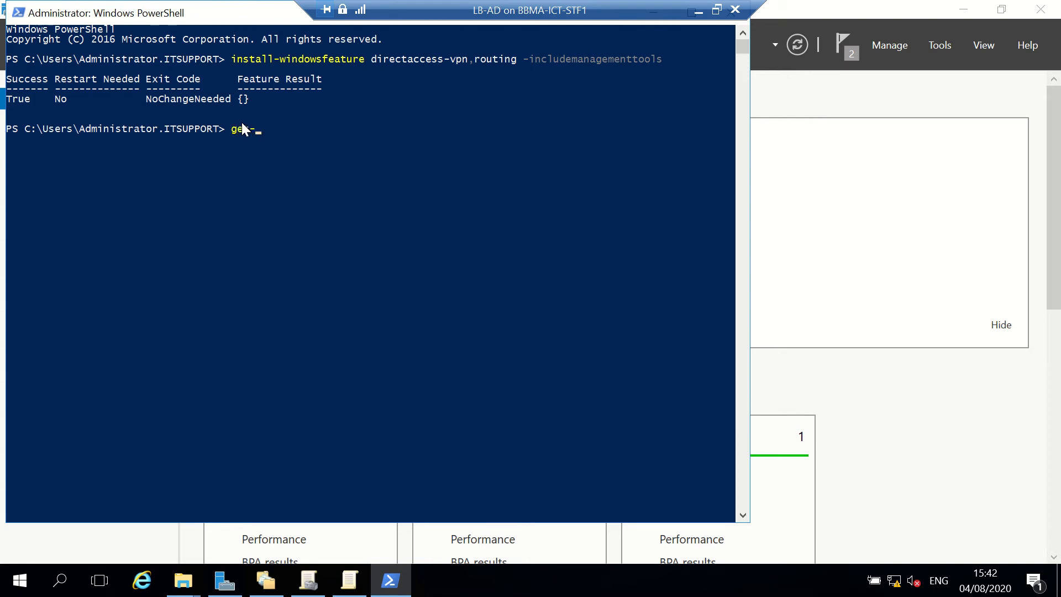
pyautogui.write('windowsfeature *vpn')
pyautogui.press('Return')
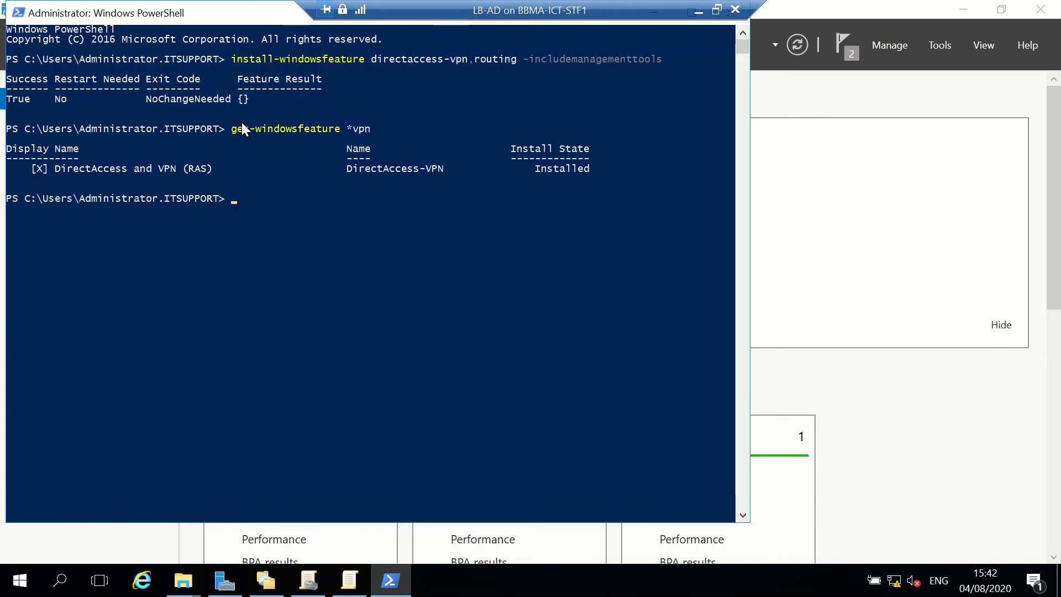
# Check the install state of the routing feature by running get-windowsfeature routing.
pyautogui.press('Up')
pyautogui.press('BackSpace')
pyautogui.press('BackSpace')
pyautogui.press('BackSpace')
pyautogui.press('BackSpace')
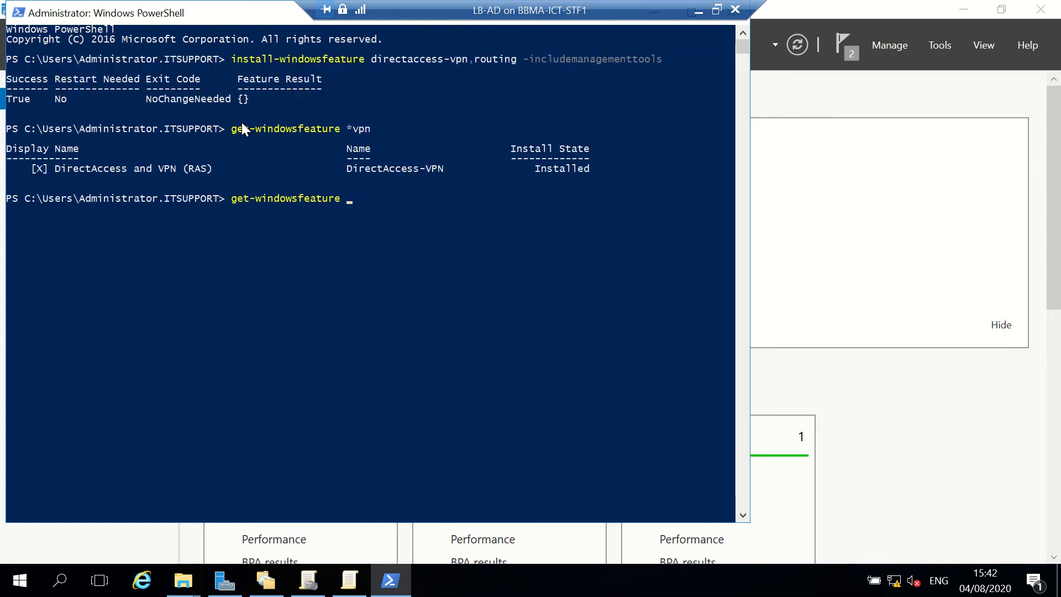
pyautogui.write('routing')
pyautogui.press('Return')
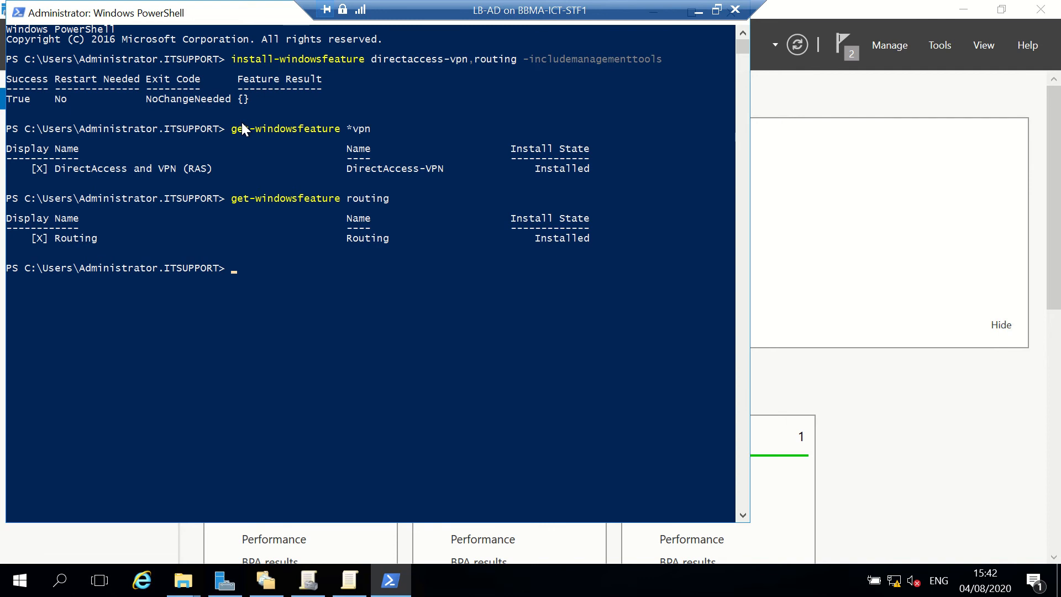
# In an administrator Command Prompt, use netsh to give "Ethernet 2" the static address 10.166.121.50 with mask 255.255.255.0.
pyautogui.rightClick(19, 580)
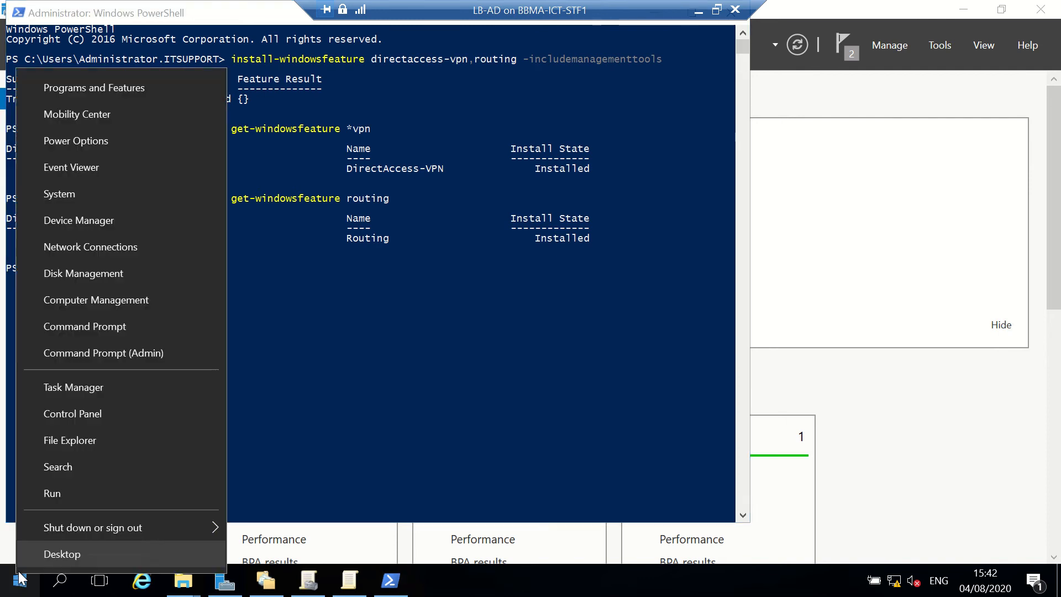
pyautogui.click(108, 348)
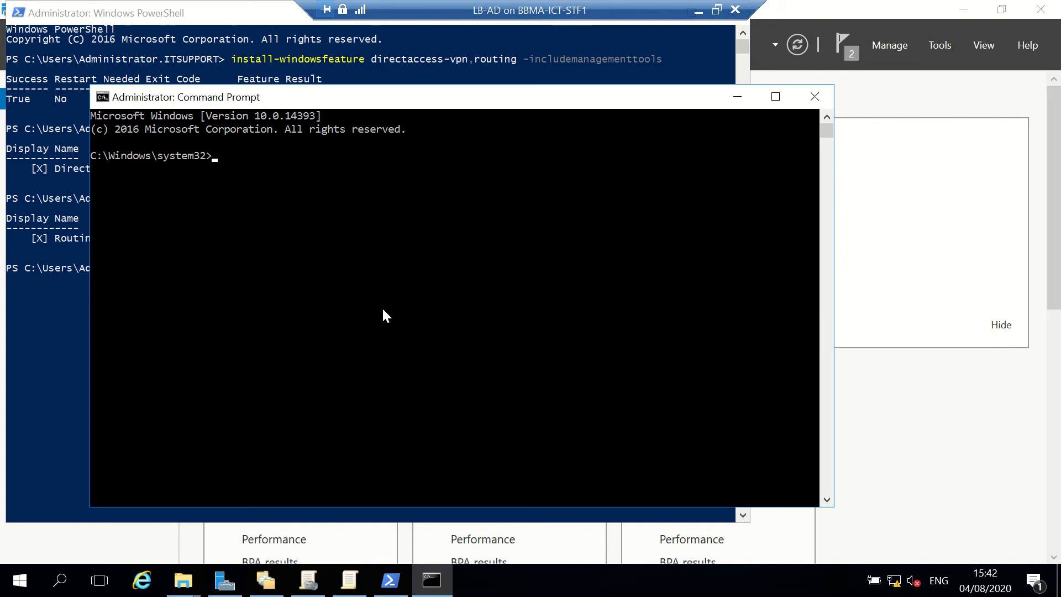
pyautogui.write('netsh interface ip set ')
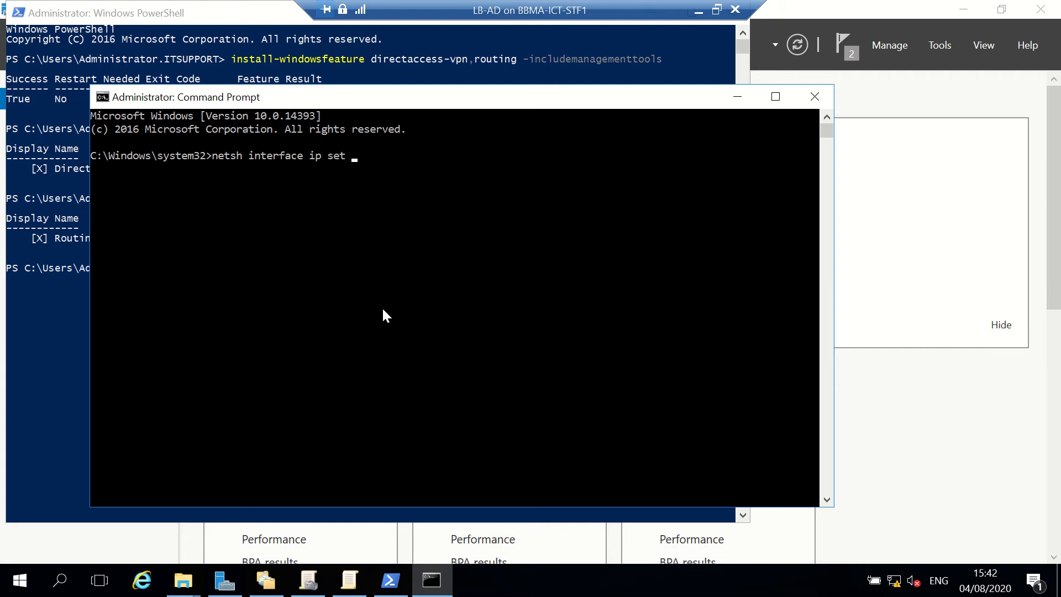
pyautogui.write('address name="Ethernet 2')
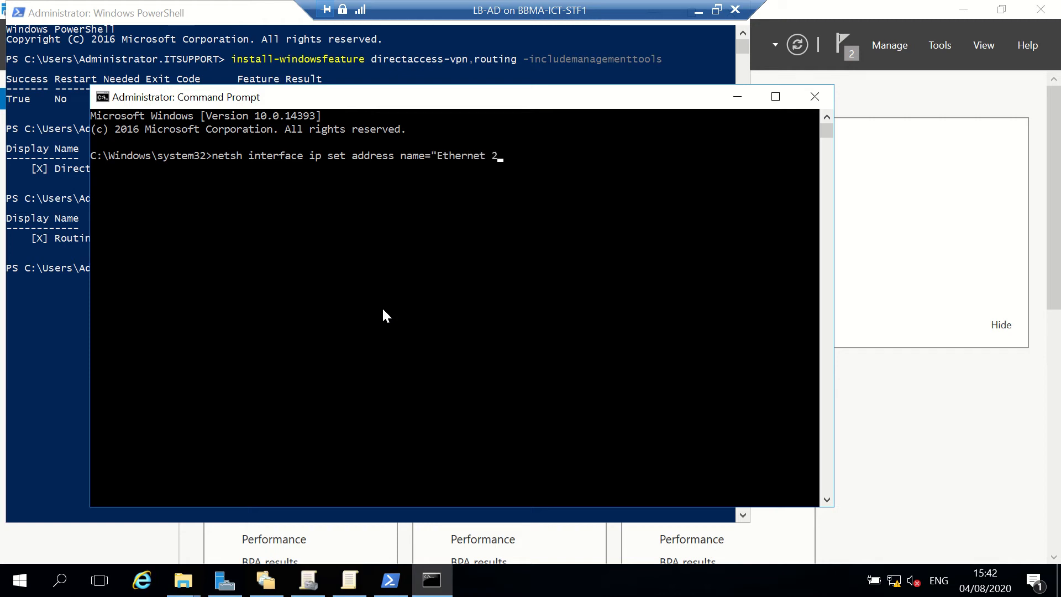
pyautogui.write('" static 10.166.121.')
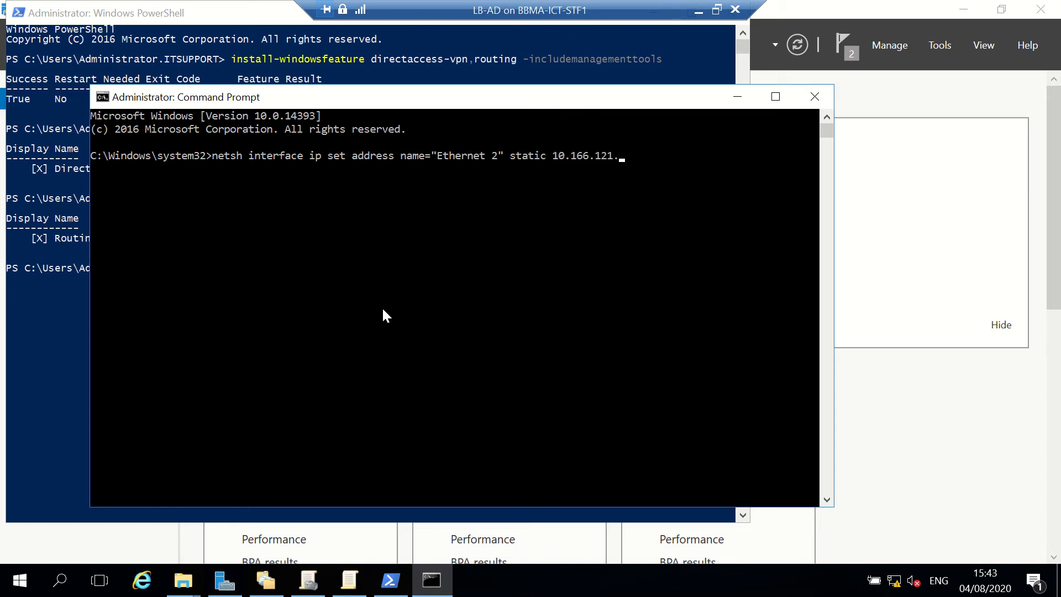
pyautogui.write('50 255.255.255.')
pyautogui.write('0')
pyautogui.press('Return')
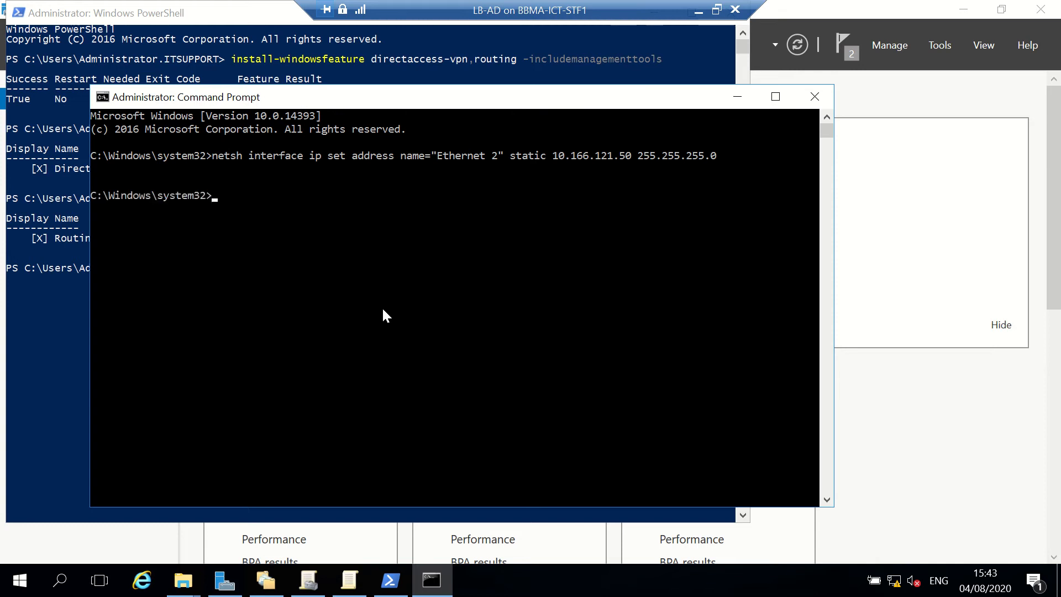
# Add 10.166.121.5 as the DNS server of "Ethernet 2" at index=1 with netsh interface ipv4 add dnsserver.
pyautogui.write('netsh interface ip')
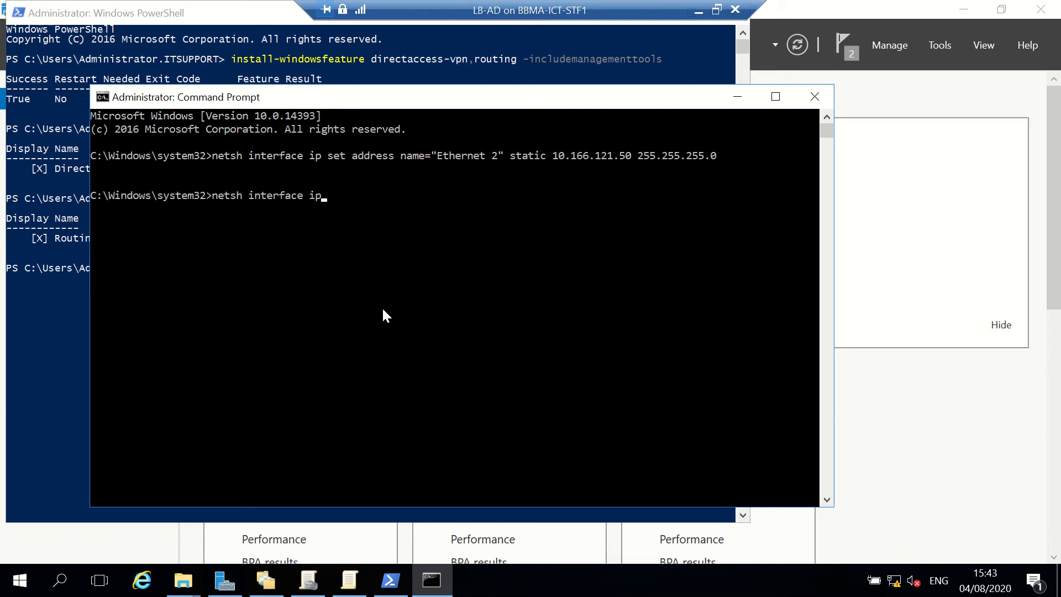
pyautogui.write('v4 add dnsserver "Ethernet ')
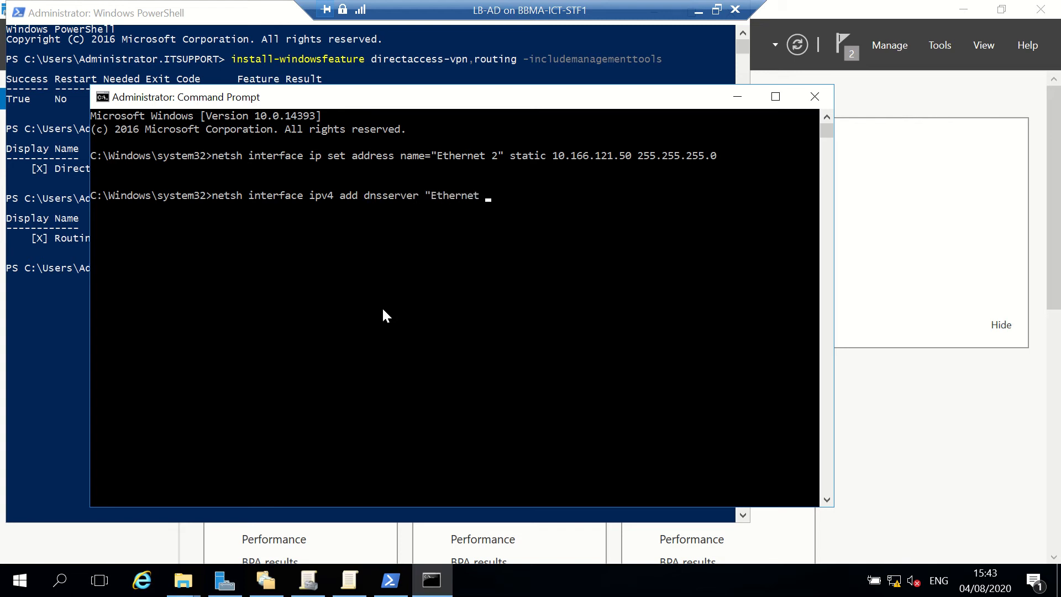
pyautogui.write('2" address')
pyautogui.press('BackSpace')
pyautogui.write('=10.')
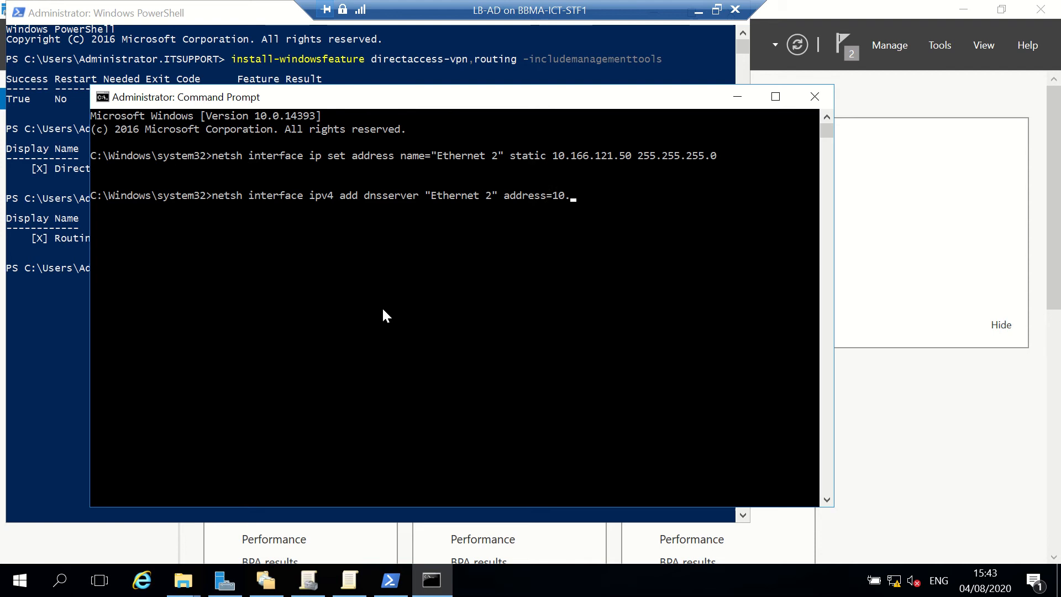
pyautogui.write('166.12')
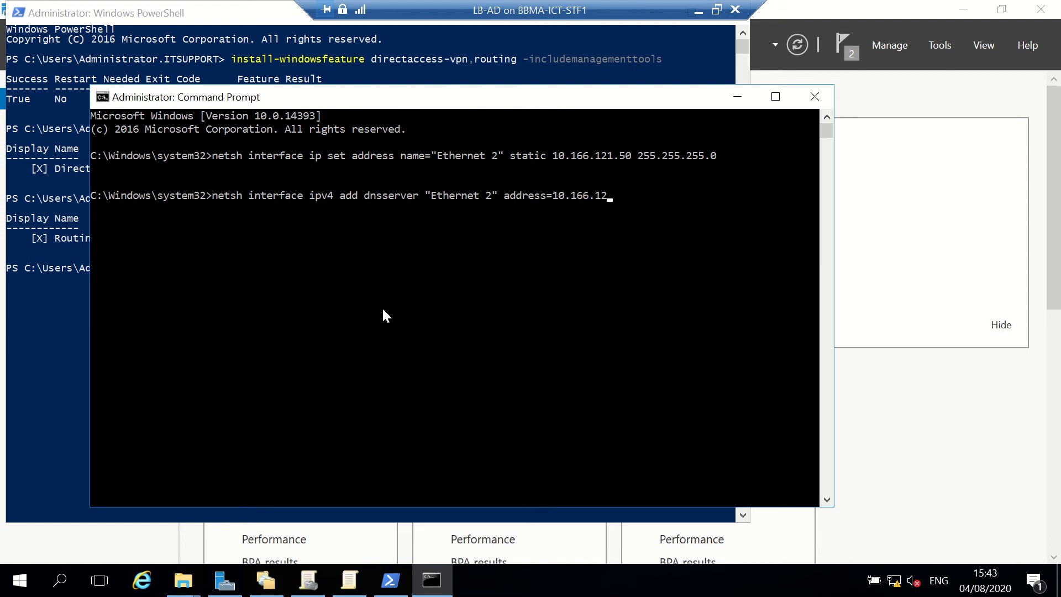
pyautogui.write('1.5 index=1')
pyautogui.press('Return')
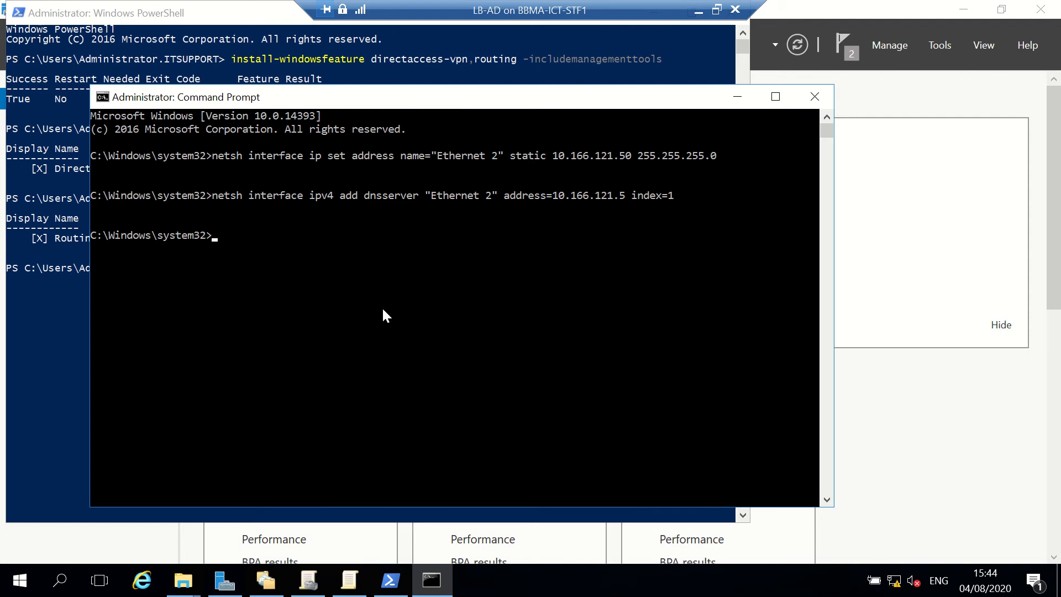
# Open the Routing and Remote Access console from Server Manager, maximize it, and expand LB-AD (local) and its IPv4 node.
pyautogui.click(941, 51)
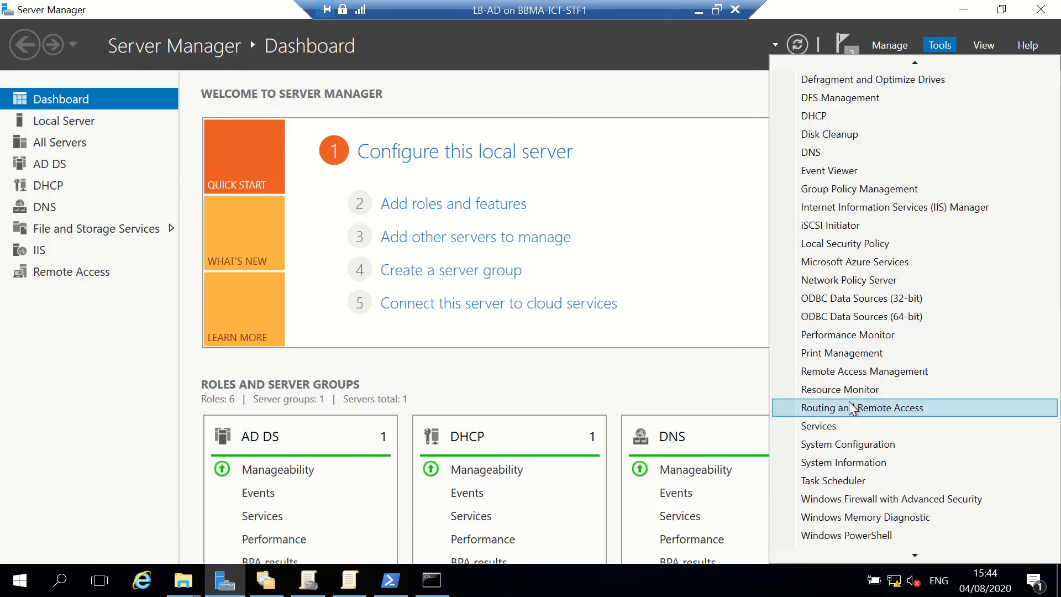
pyautogui.click(853, 408)
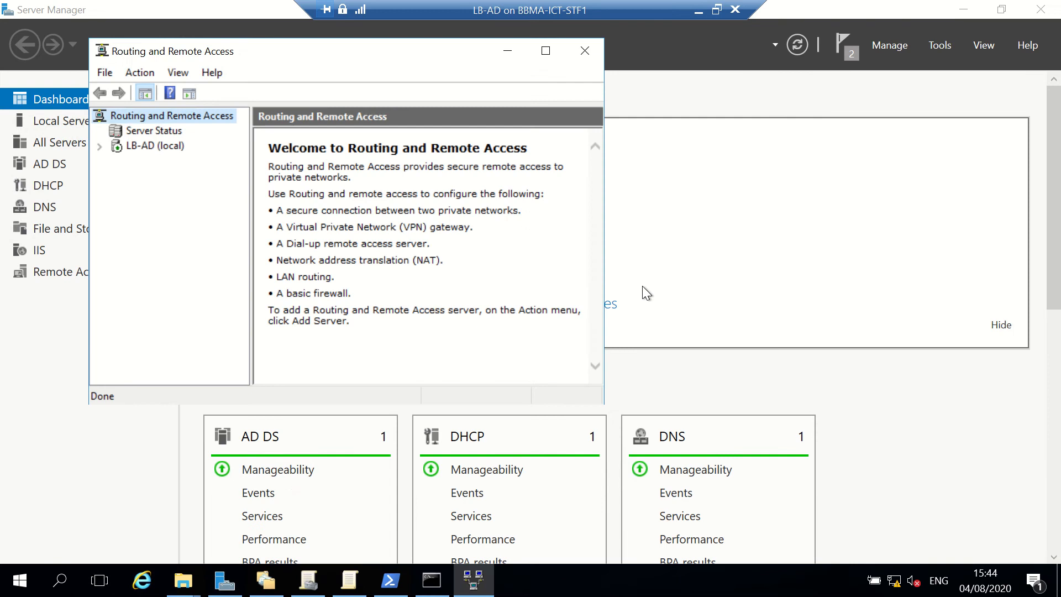
pyautogui.doubleClick(297, 52)
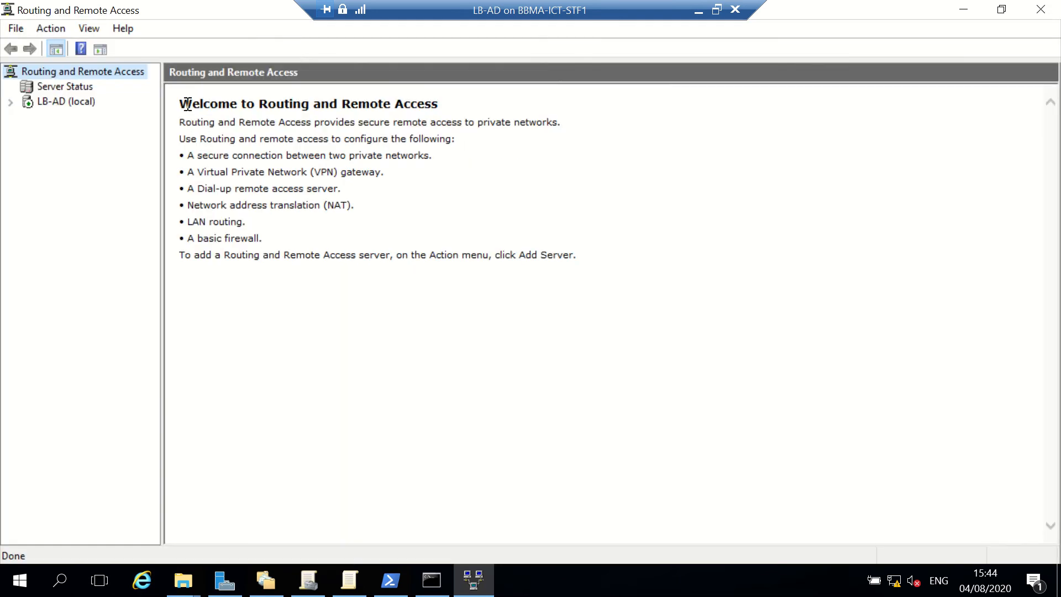
pyautogui.click(45, 101)
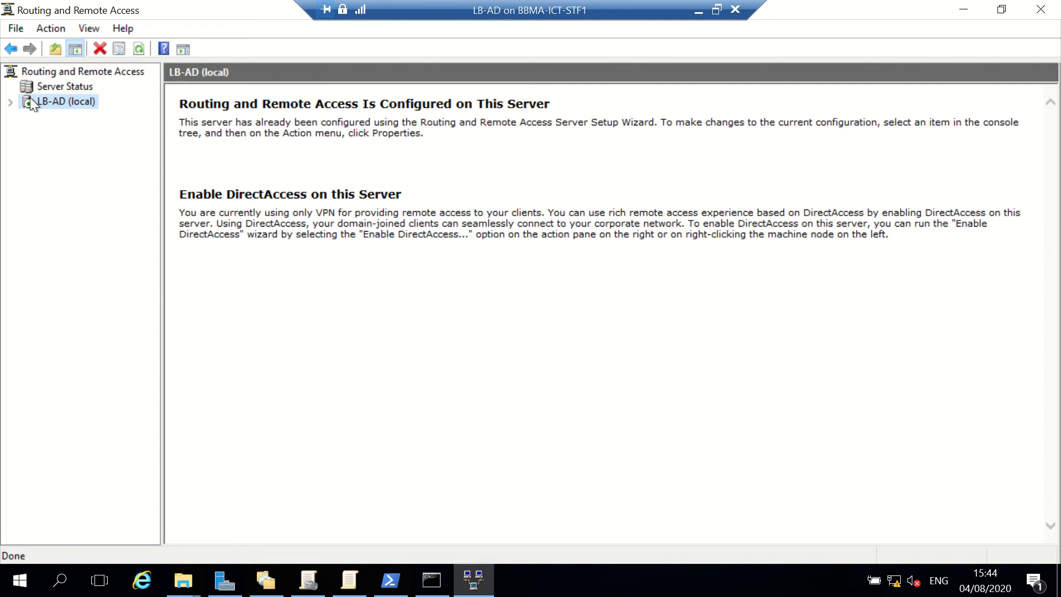
pyautogui.rightClick(29, 97)
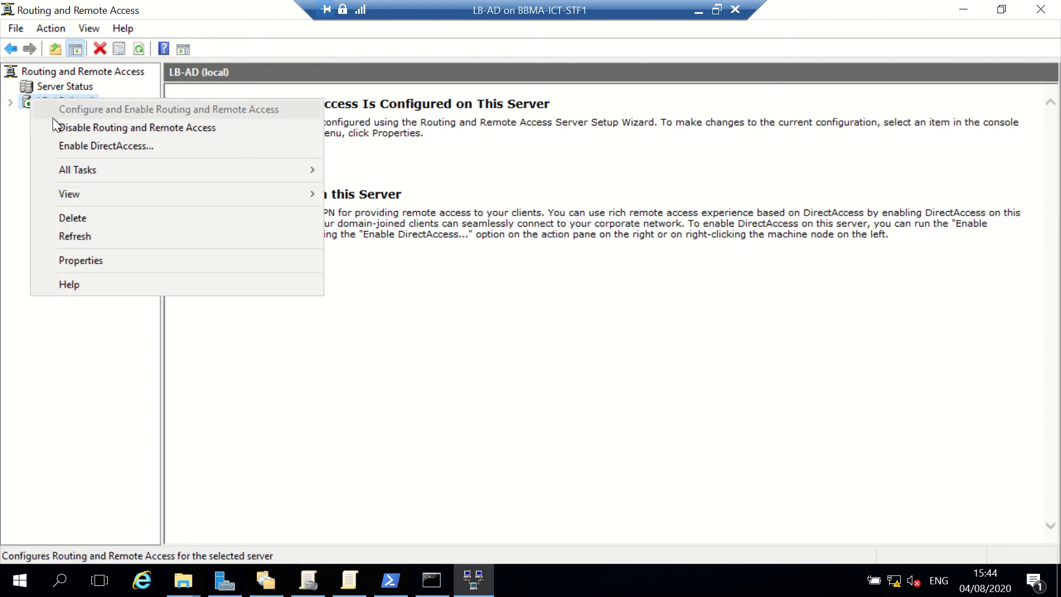
pyautogui.click(12, 99)
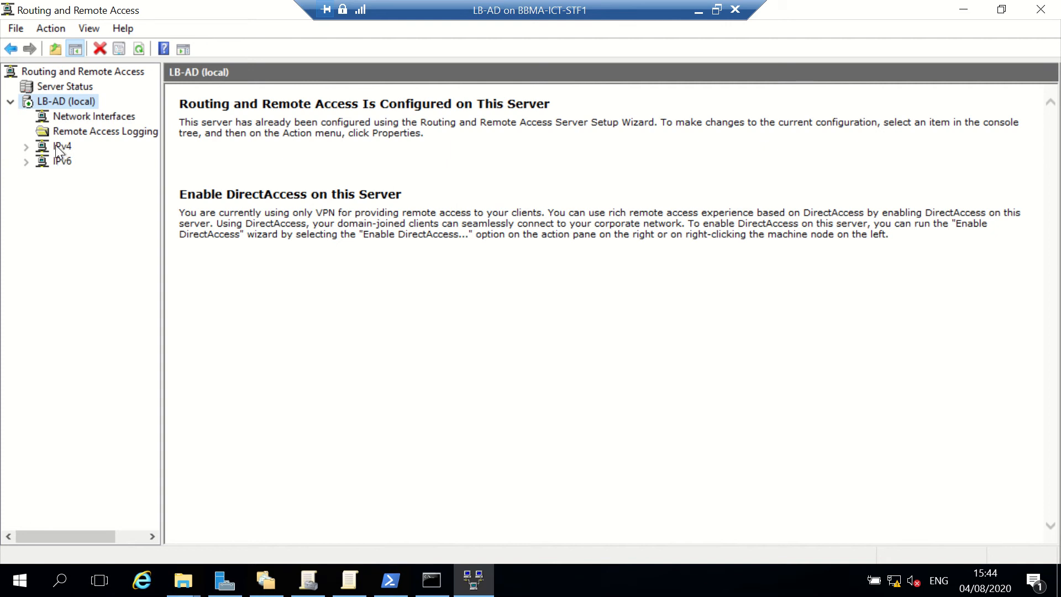
pyautogui.click(27, 147)
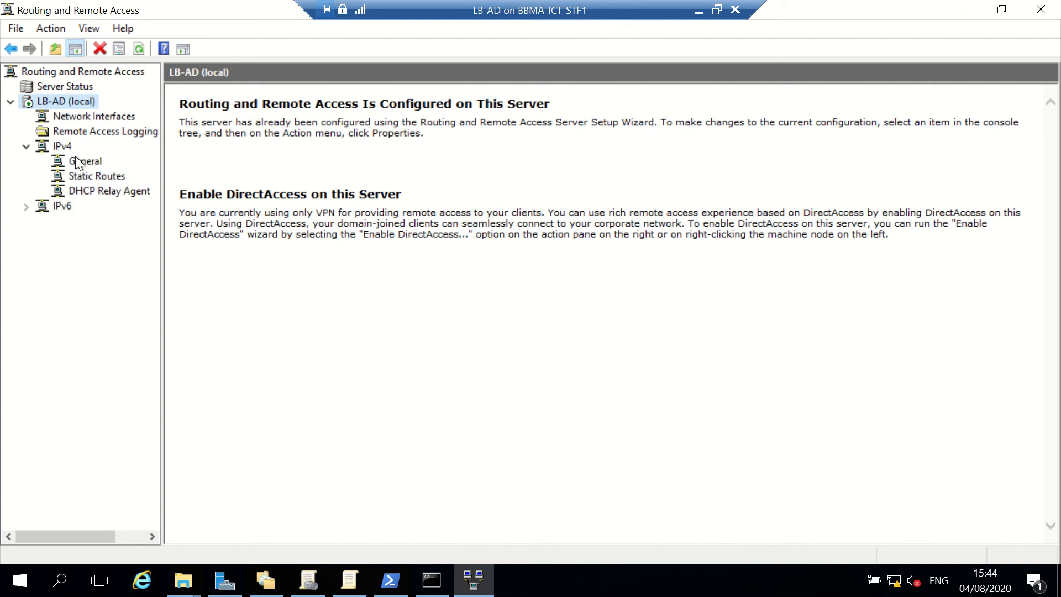
# Open Windows Firewall in Control Panel and show its list of allowed apps and features.
pyautogui.rightClick(33, 581)
pyautogui.click(99, 419)
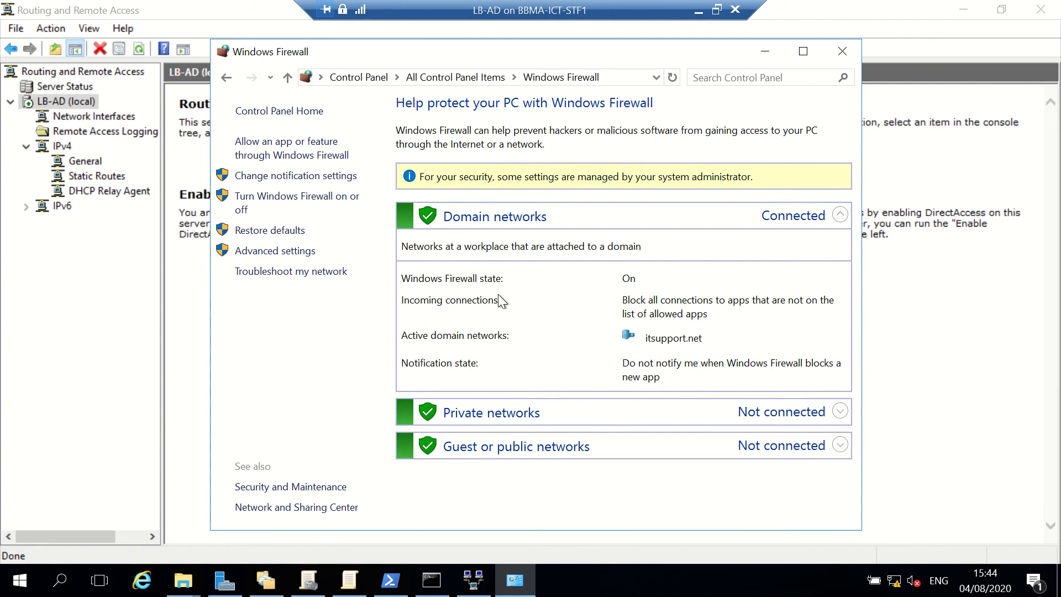
pyautogui.click(283, 154)
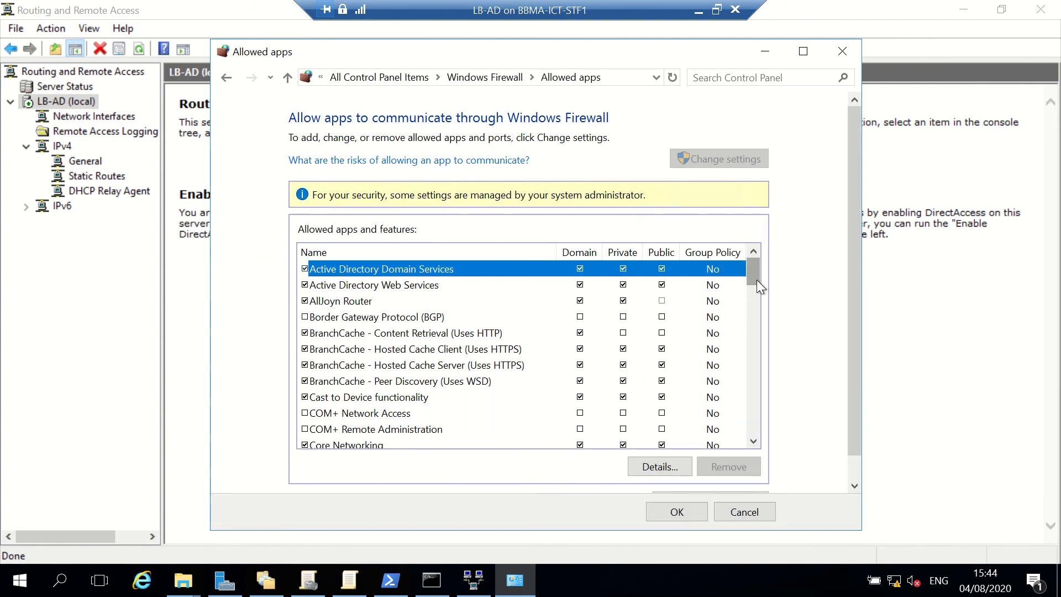
# Allow Routing and Remote Access and Secure Socket Tunneling Protocol through the firewall on domain, private and public networks.
pyautogui.moveTo(758, 279); pyautogui.dragTo(761, 377)
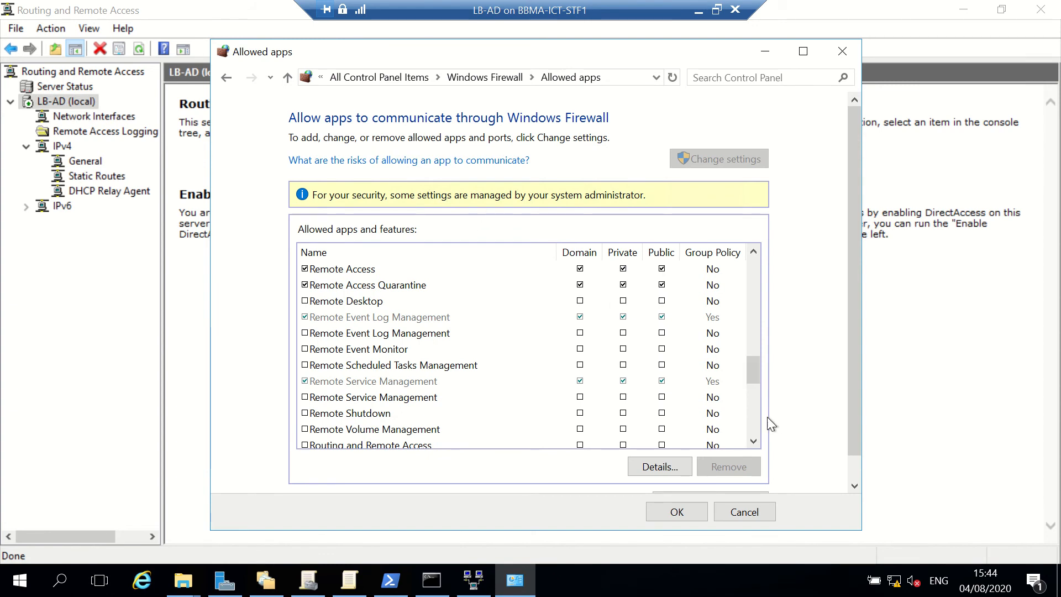
pyautogui.moveTo(753, 373); pyautogui.dragTo(753, 436)
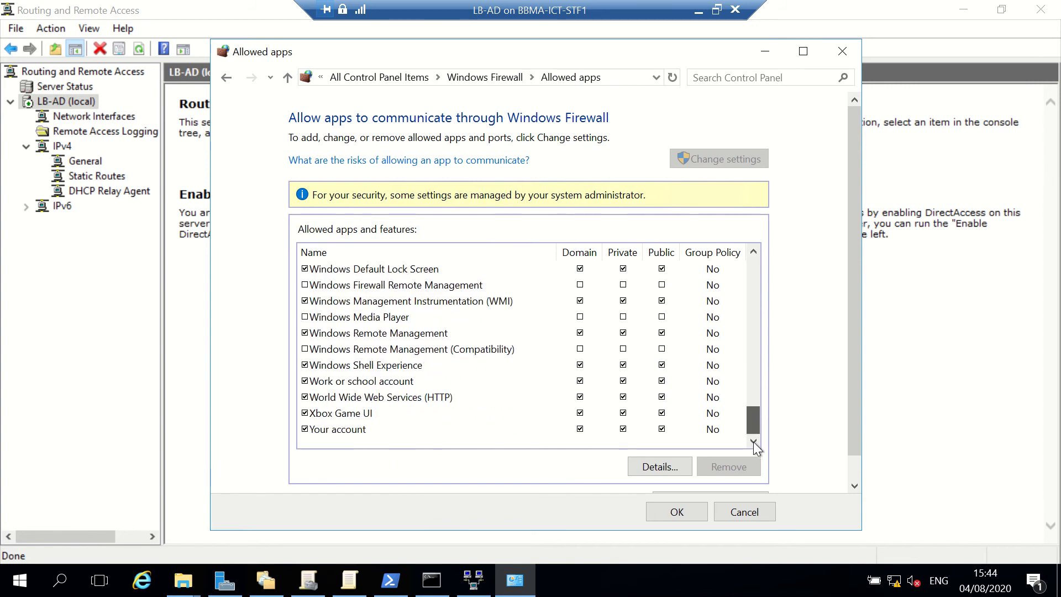
pyautogui.moveTo(753, 428); pyautogui.dragTo(751, 383)
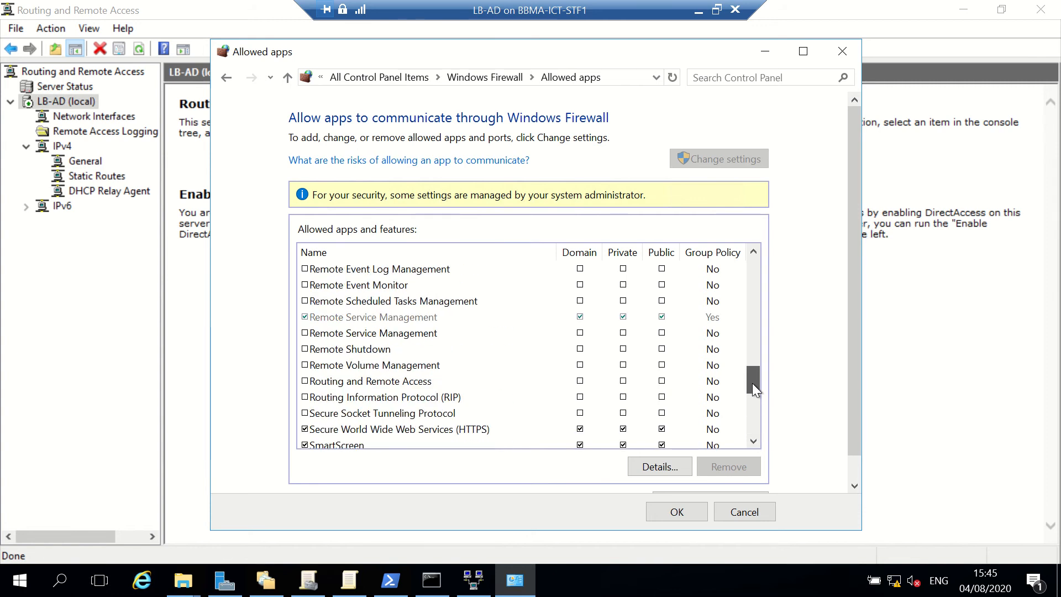
pyautogui.click(304, 381)
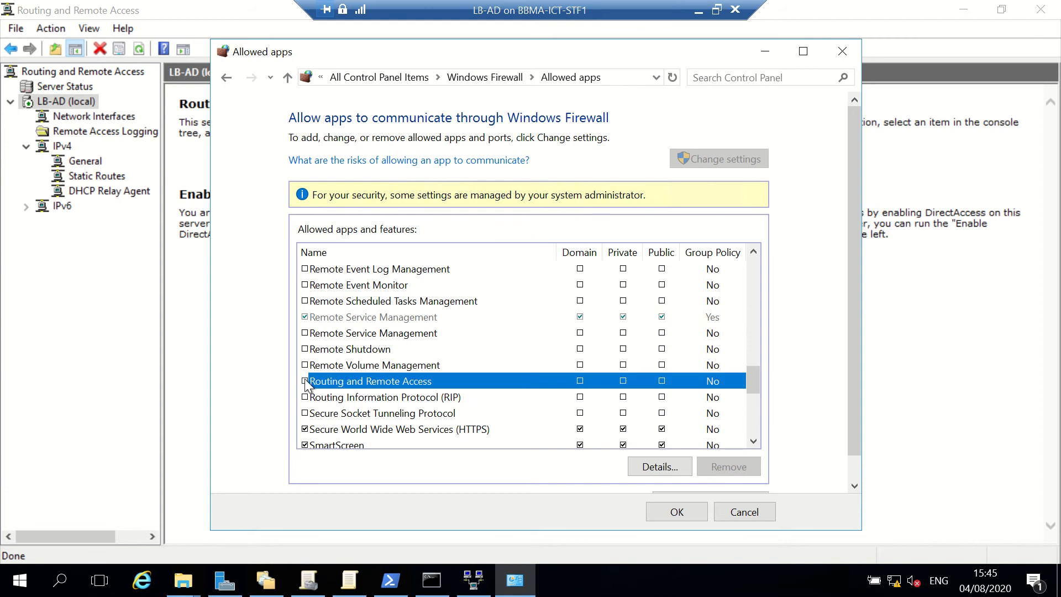
pyautogui.click(304, 413)
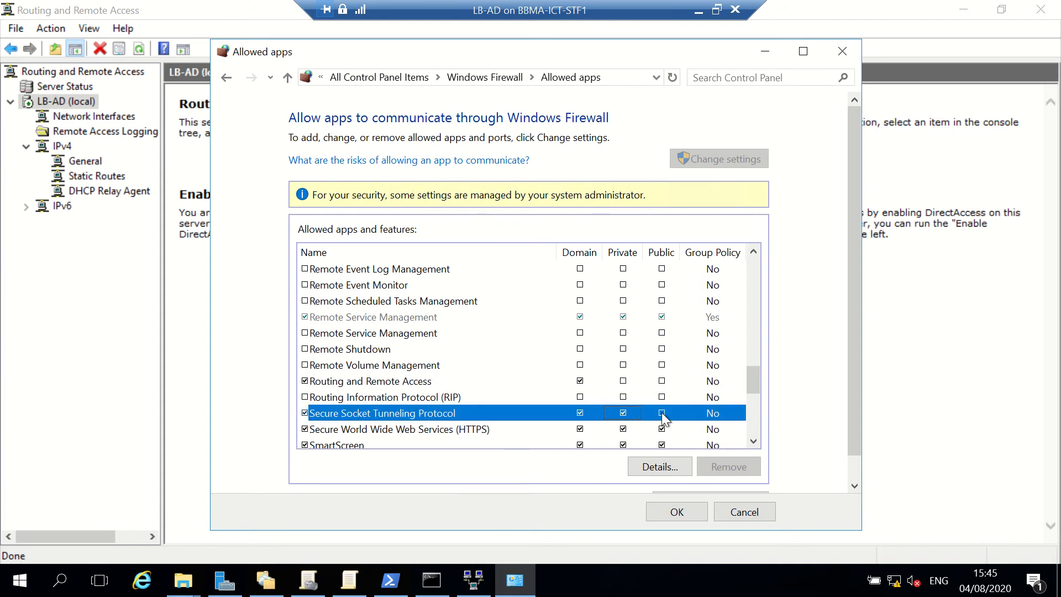
pyautogui.click(662, 381)
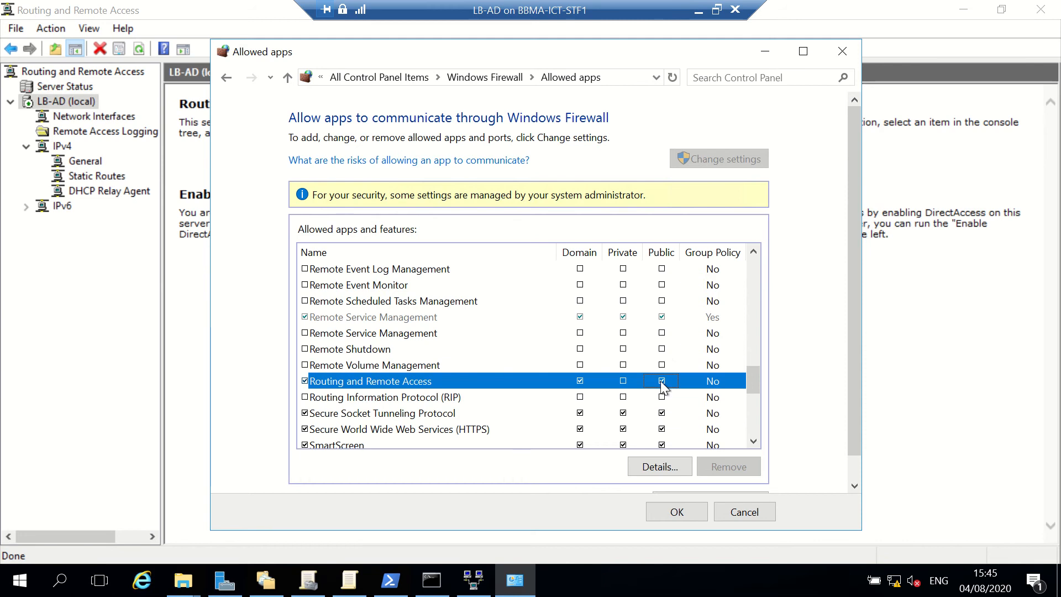
pyautogui.click(665, 511)
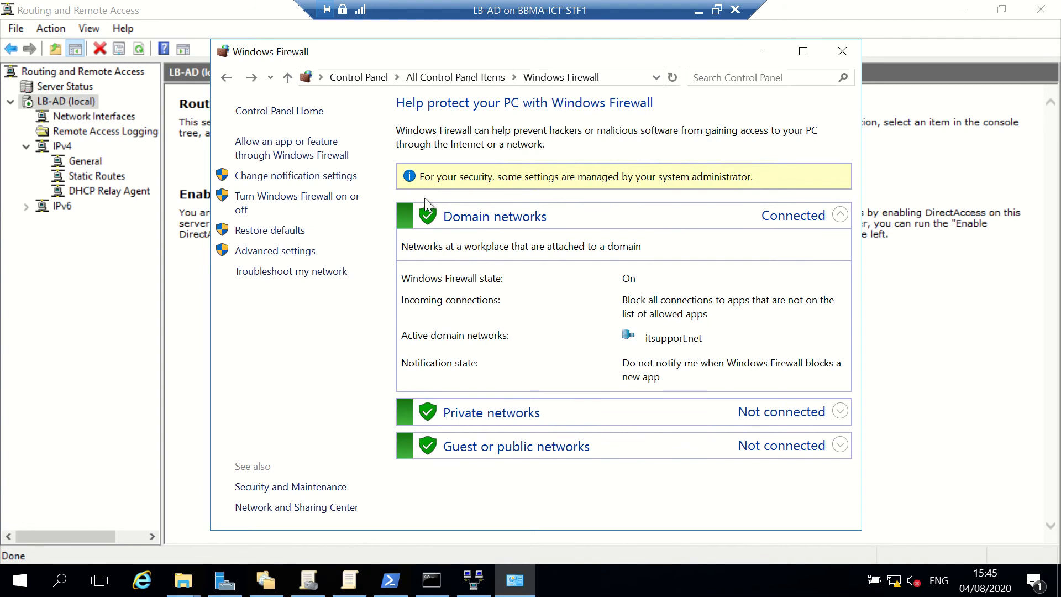
# Check the GRE, L2TP, PPTP and SSTP inbound rules in Windows Firewall with Advanced Security, and return to the Routing and Remote Access console.
pyautogui.click(292, 252)
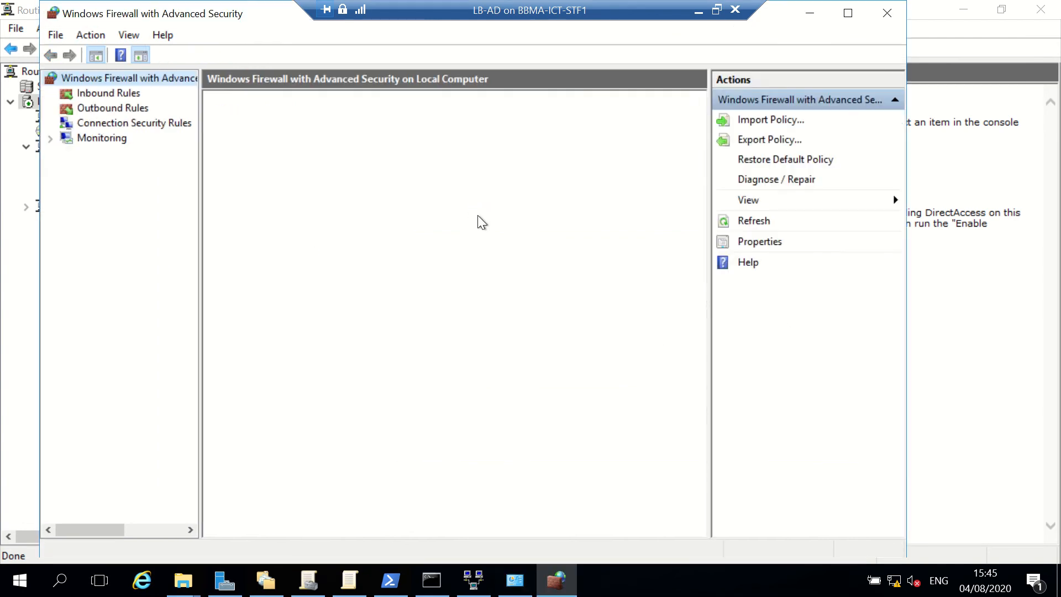
pyautogui.click(96, 95)
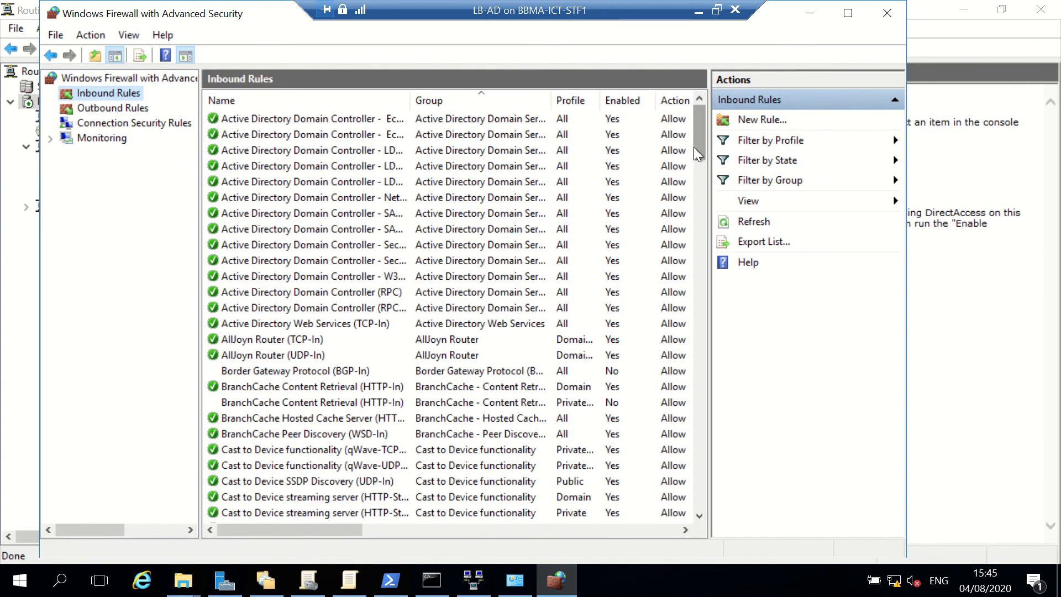
pyautogui.moveTo(694, 147); pyautogui.dragTo(698, 436)
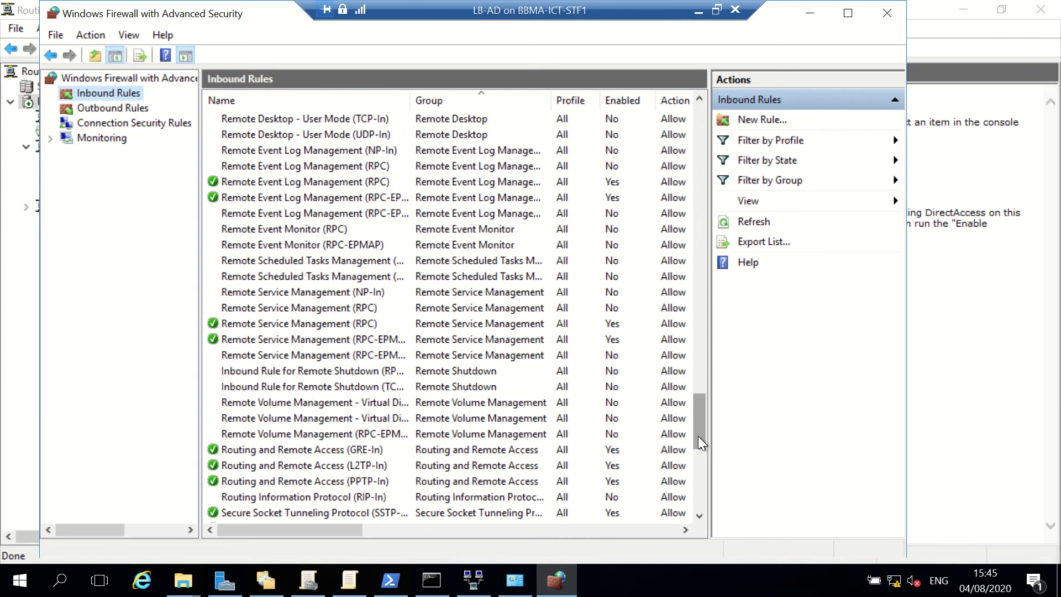
pyautogui.click(277, 449)
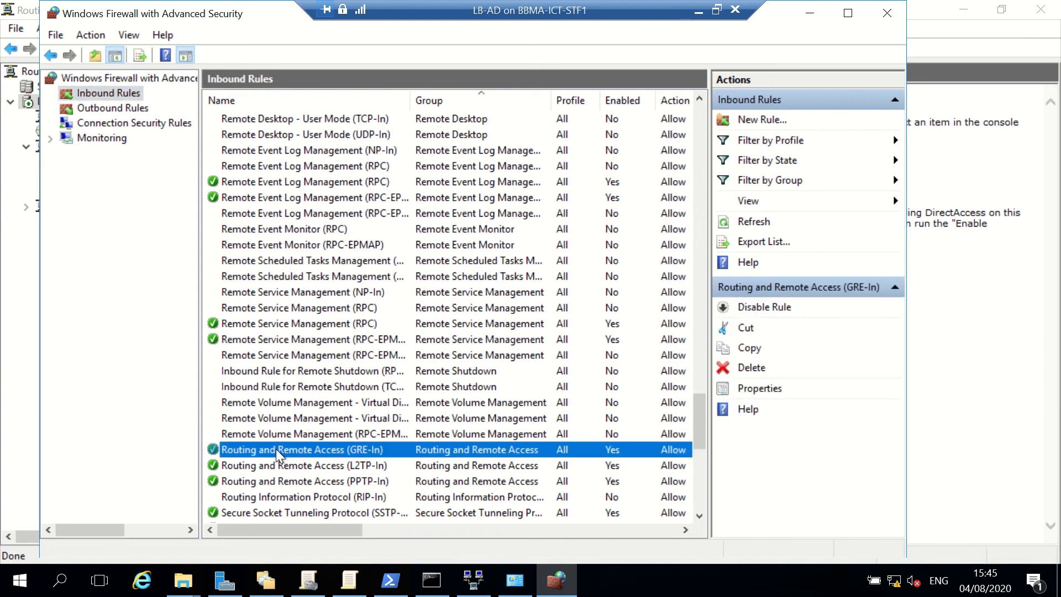
pyautogui.press('Down')
pyautogui.press('Down')
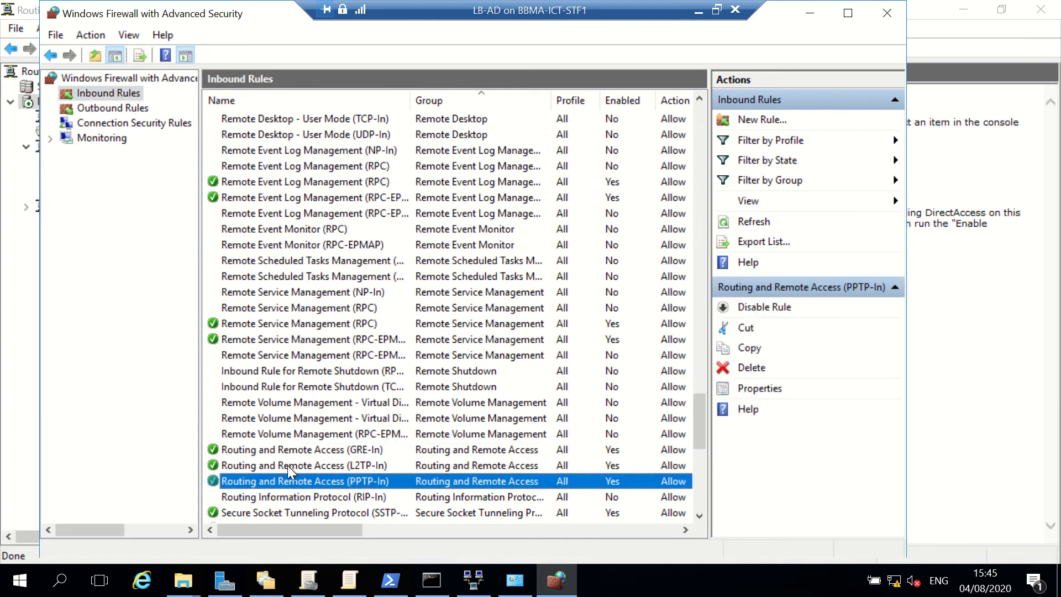
pyautogui.scroll(-3, 699, 423)
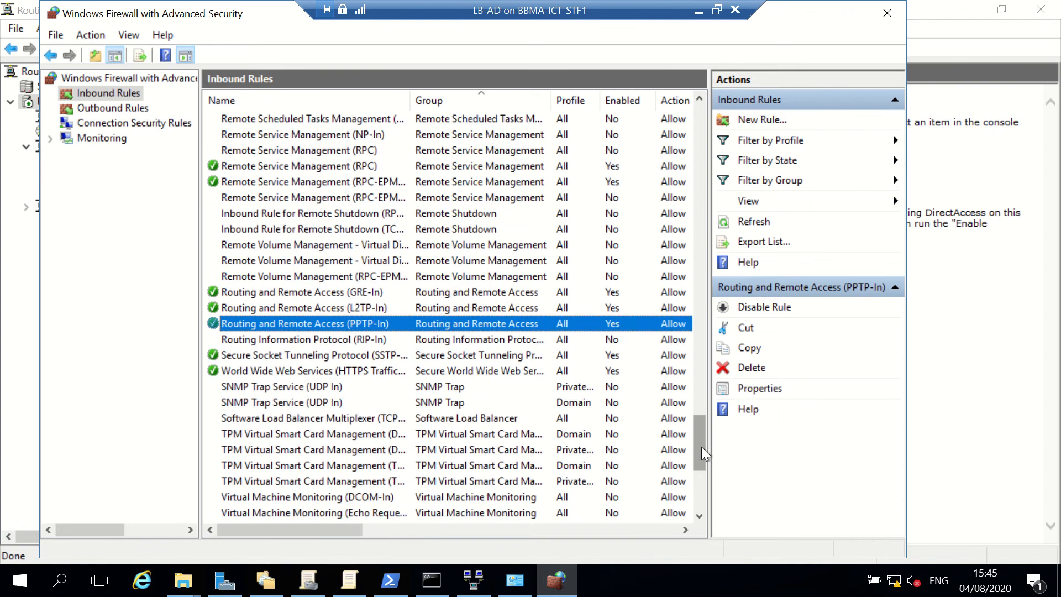
pyautogui.click(343, 356)
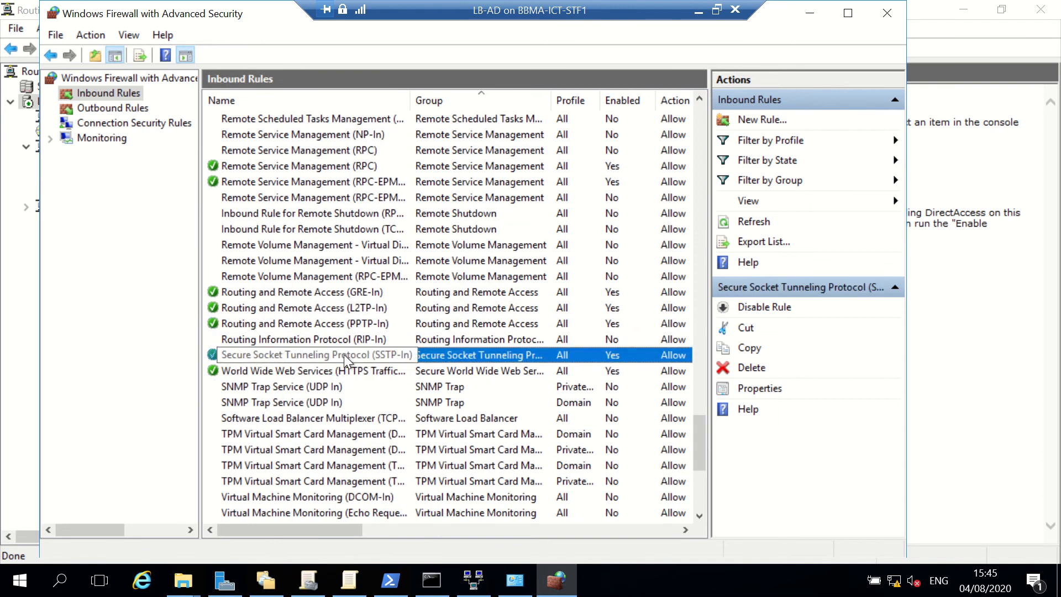
pyautogui.click(882, 22)
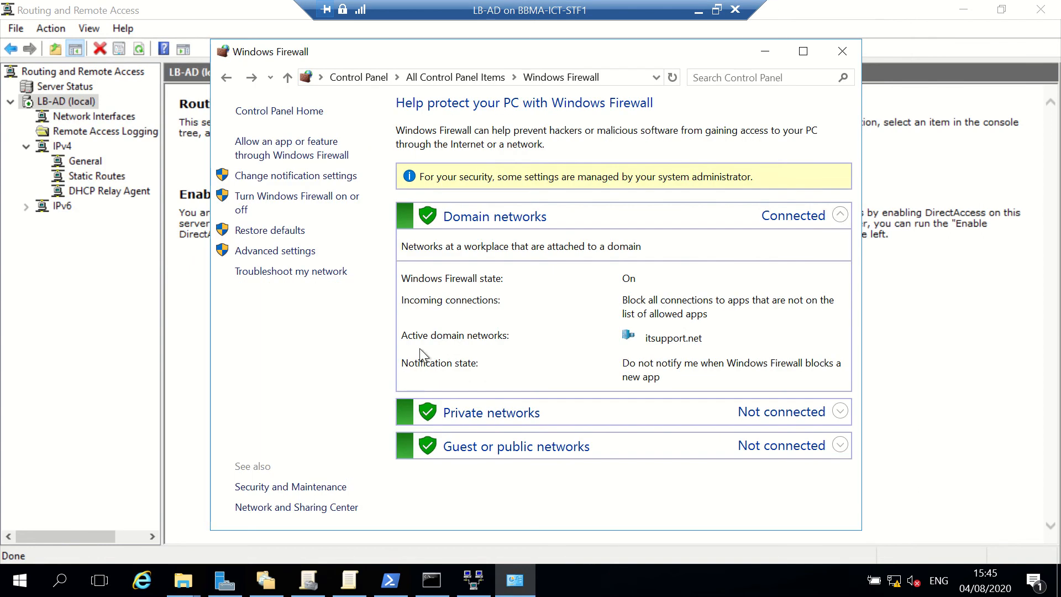
pyautogui.click(768, 54)
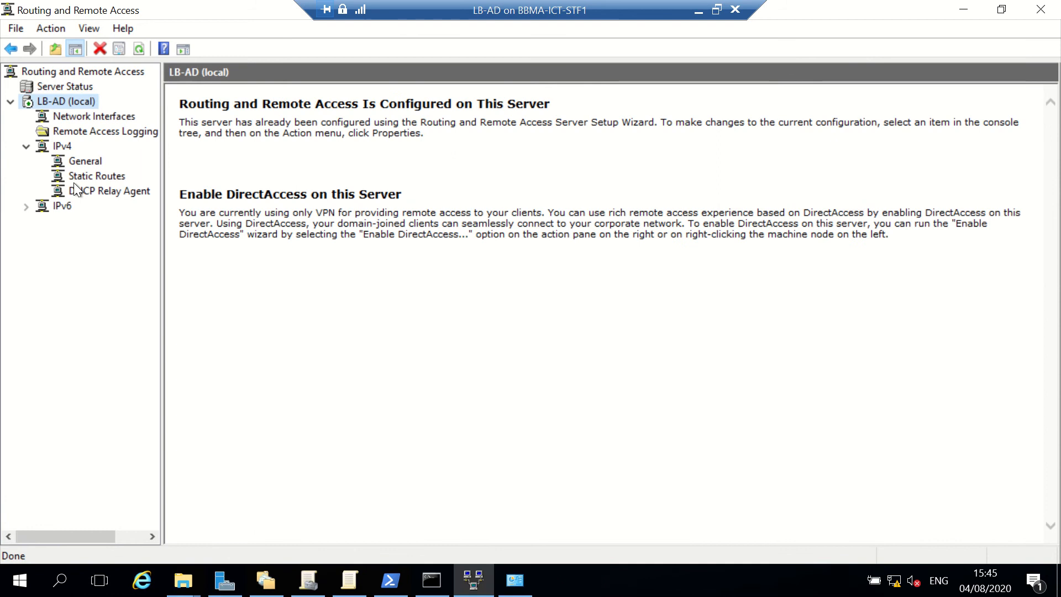
# In the IPv4 properties of LB-AD (local), set and apply Ethernet 2 as the adapter for obtaining DHCP, DNS and WINS addresses.
pyautogui.click(53, 149)
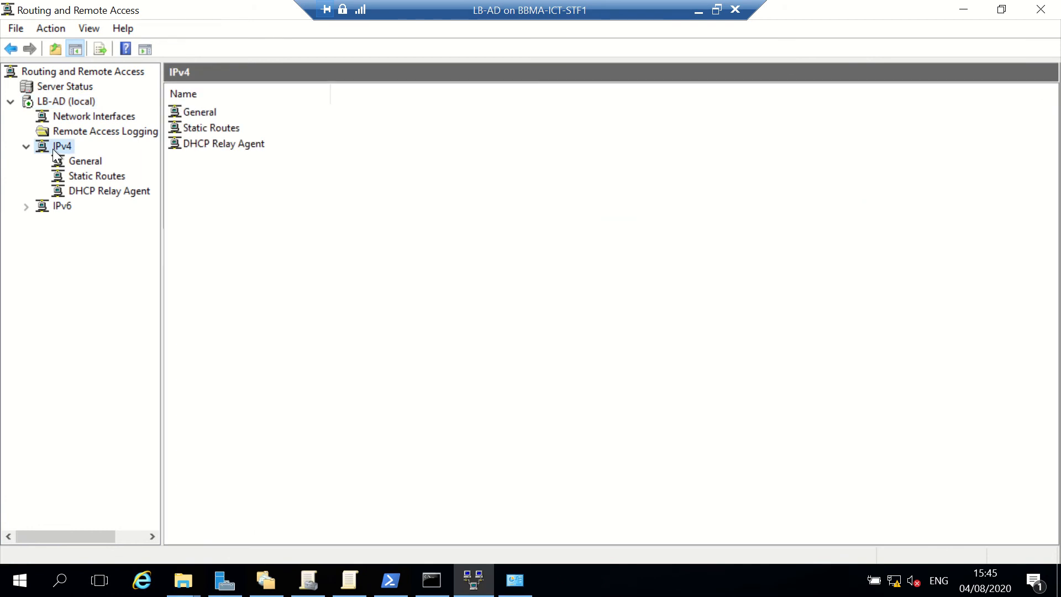
pyautogui.click(70, 193)
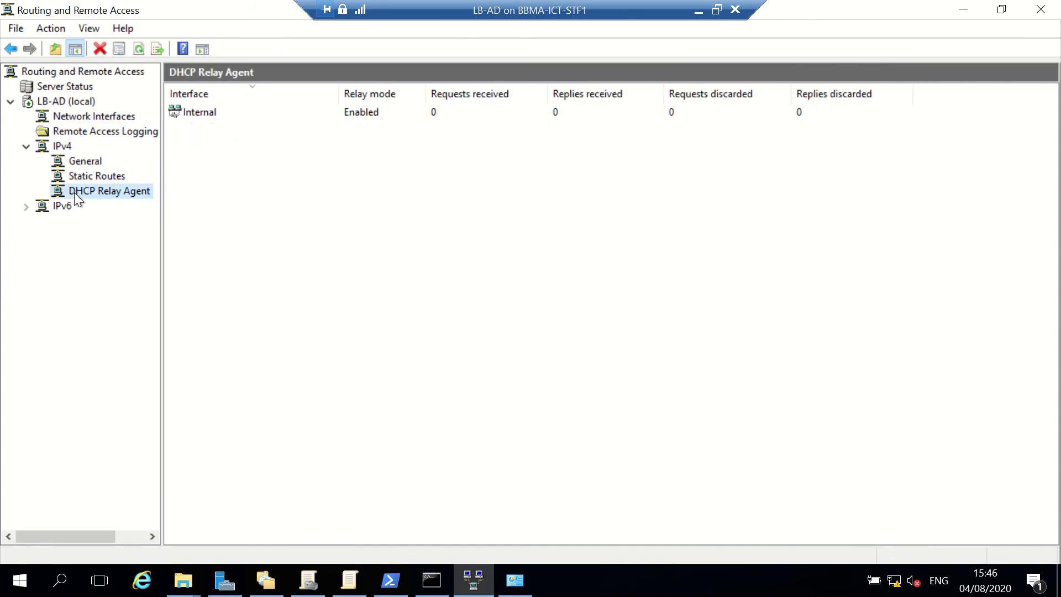
pyautogui.rightClick(58, 101)
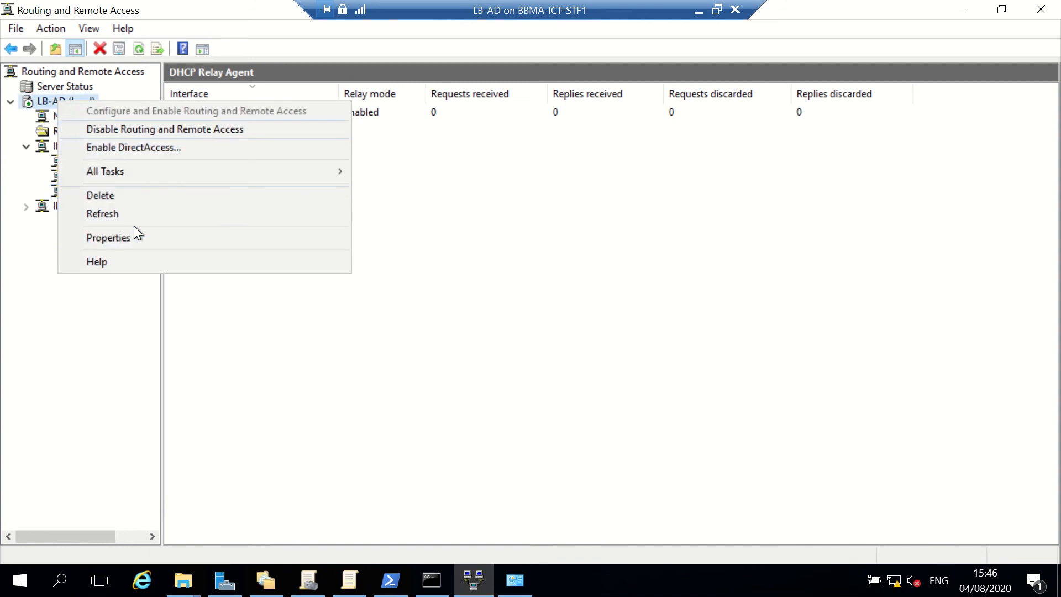
pyautogui.click(136, 235)
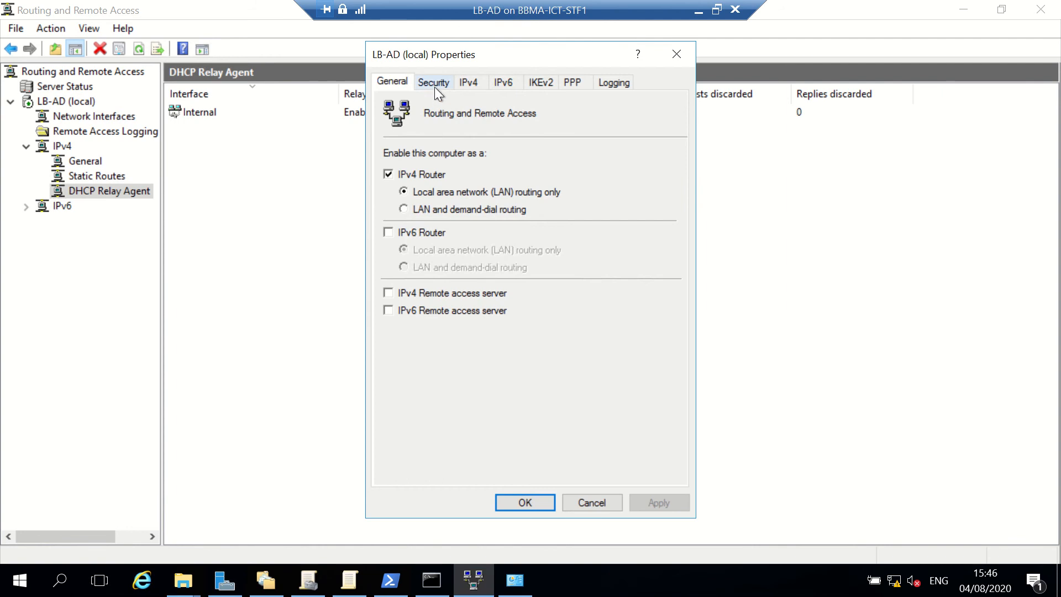
pyautogui.click(473, 83)
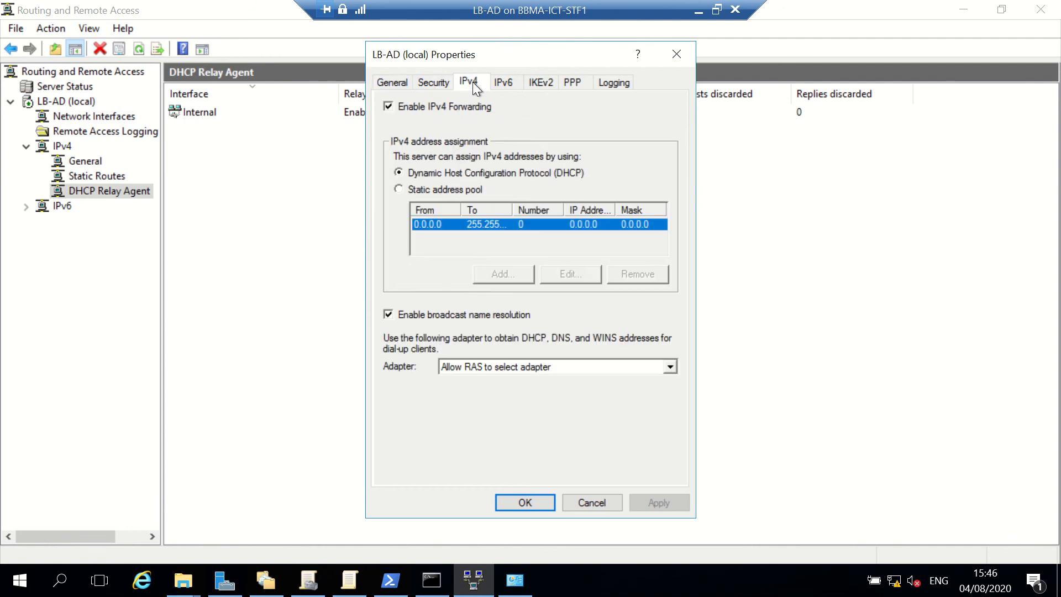
pyautogui.click(549, 366)
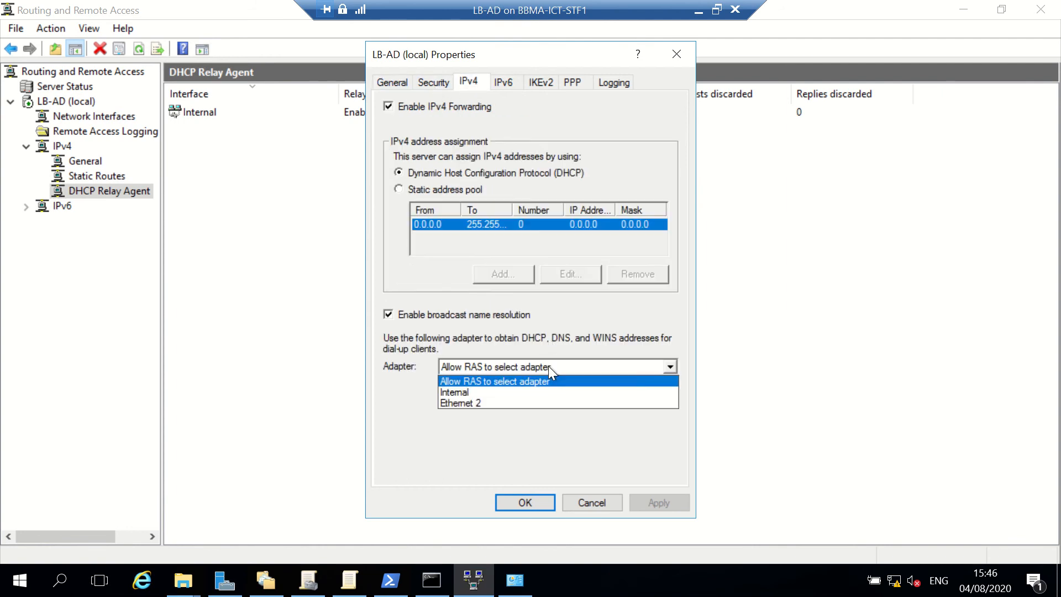
pyautogui.click(523, 402)
pyautogui.click(651, 496)
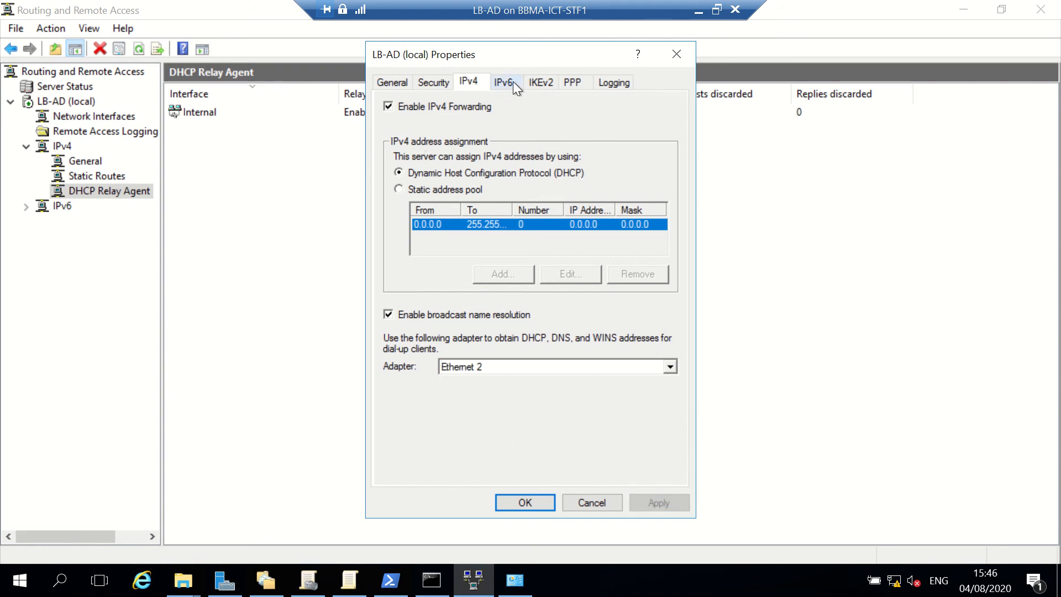
# Review the Security, IKEv2, PPP and General properties of LB-AD (local) and close the dialog.
pyautogui.click(442, 81)
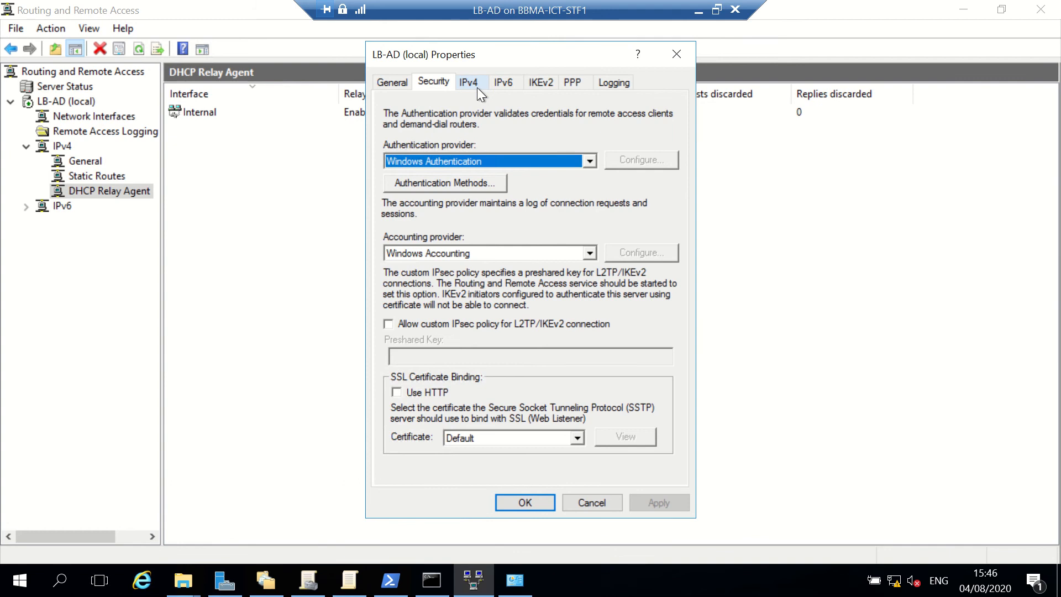
pyautogui.click(532, 87)
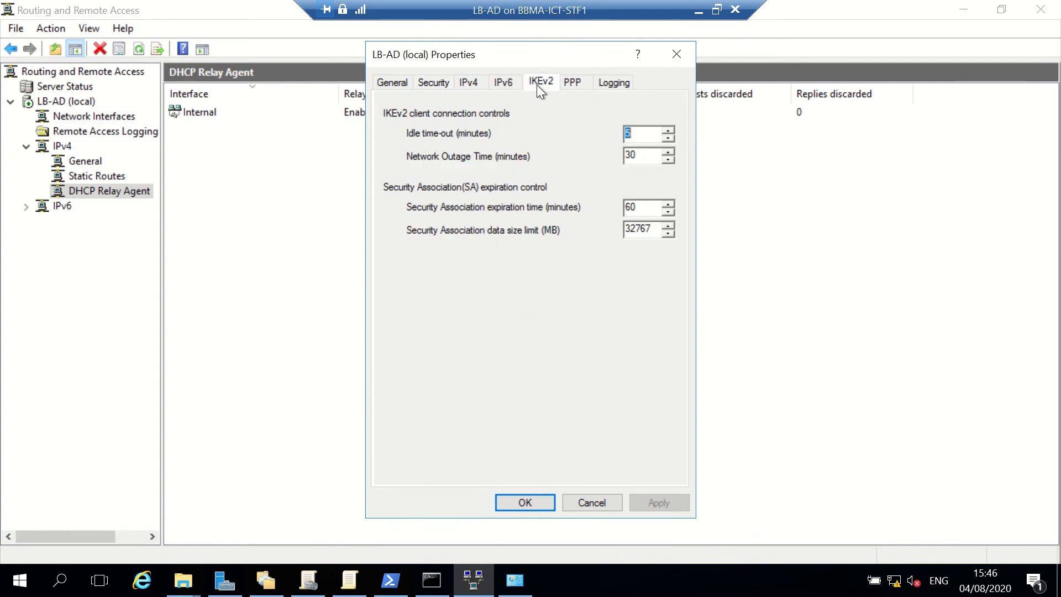
pyautogui.click(575, 84)
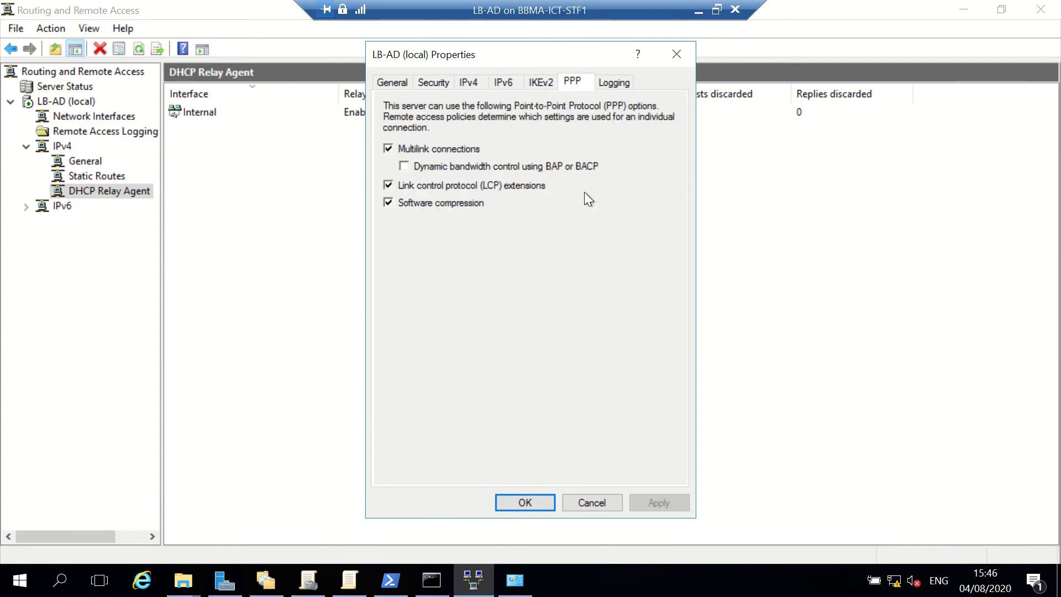
pyautogui.click(394, 82)
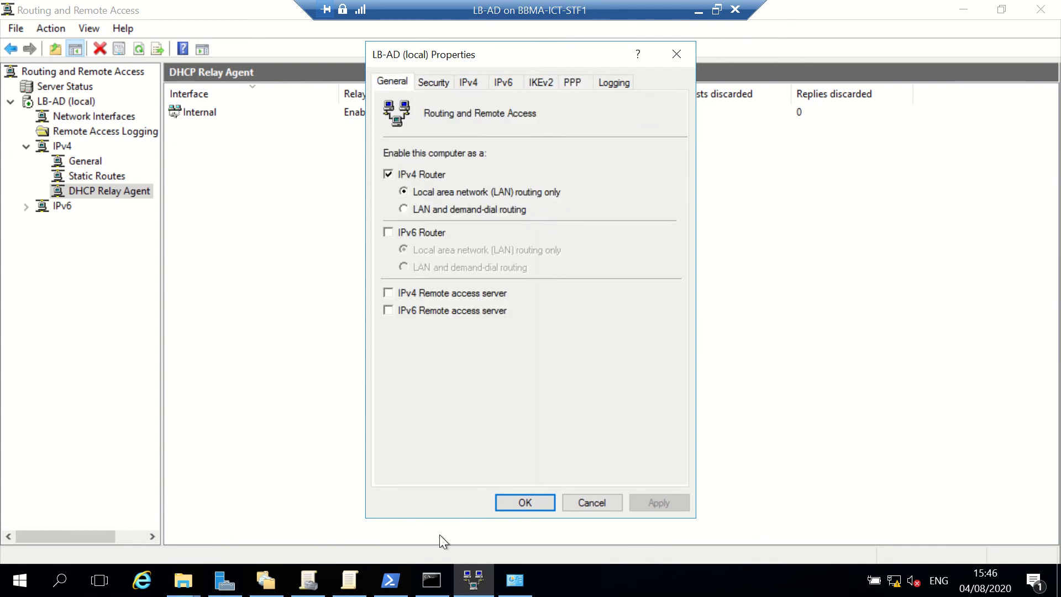
pyautogui.click(184, 580)
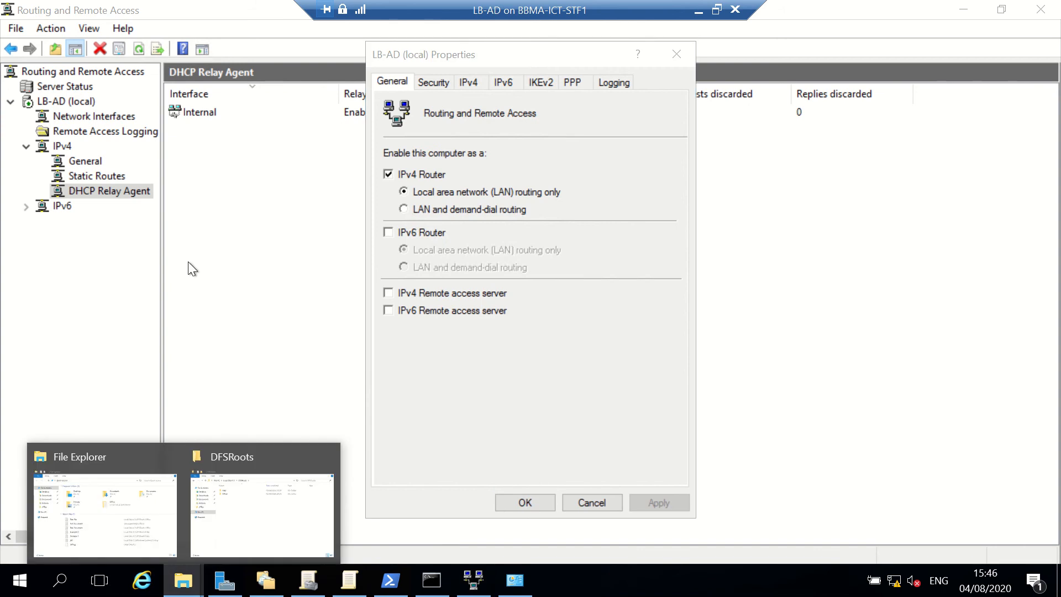
pyautogui.click(521, 506)
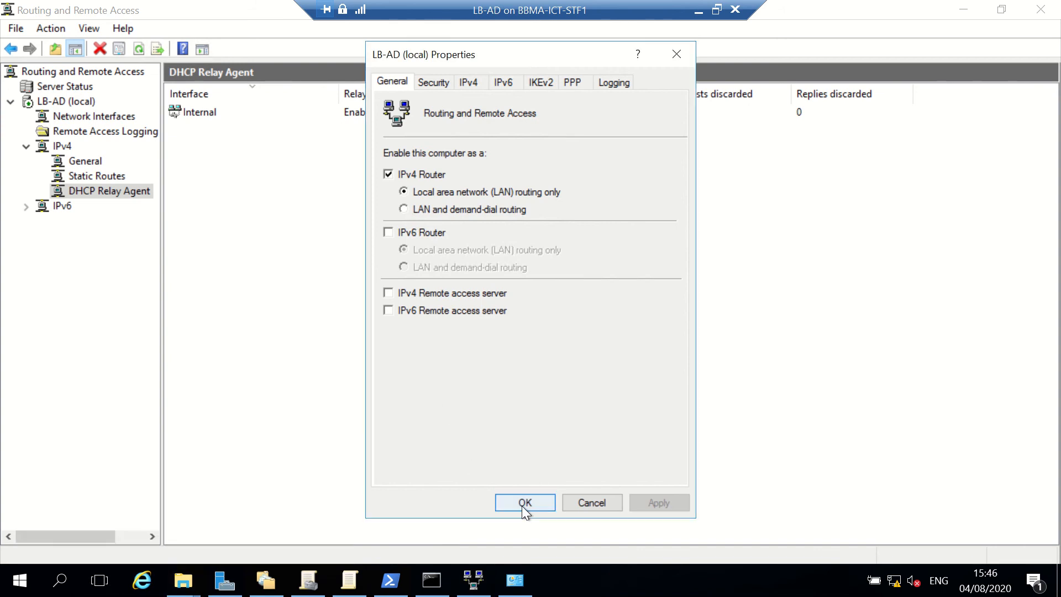
pyautogui.click(524, 503)
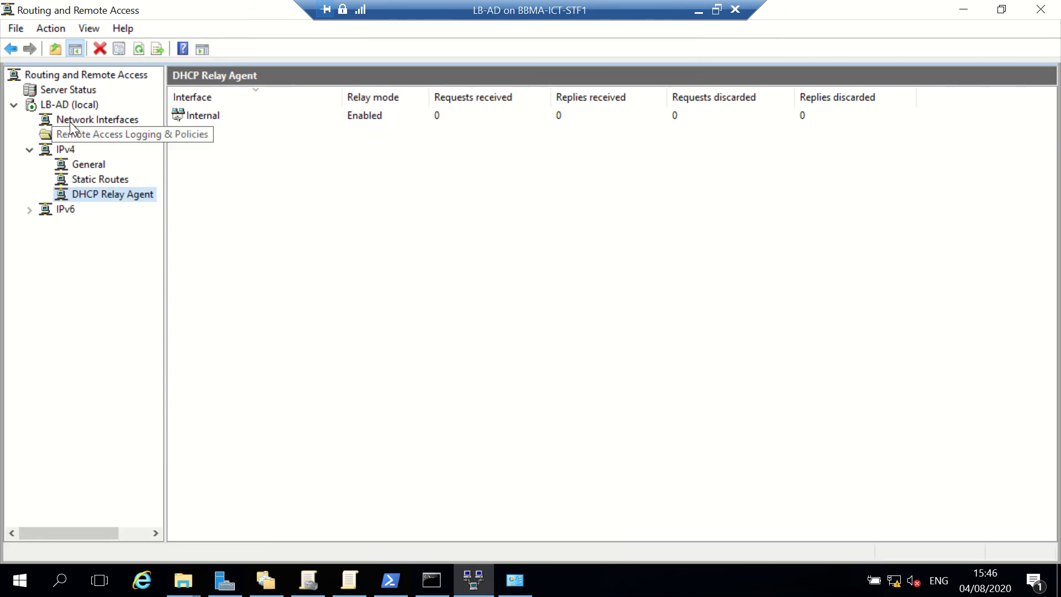
# Disable Routing and Remote Access on LB-AD (local) and confirm removing the router configuration.
pyautogui.click(54, 103)
pyautogui.rightClick(54, 103)
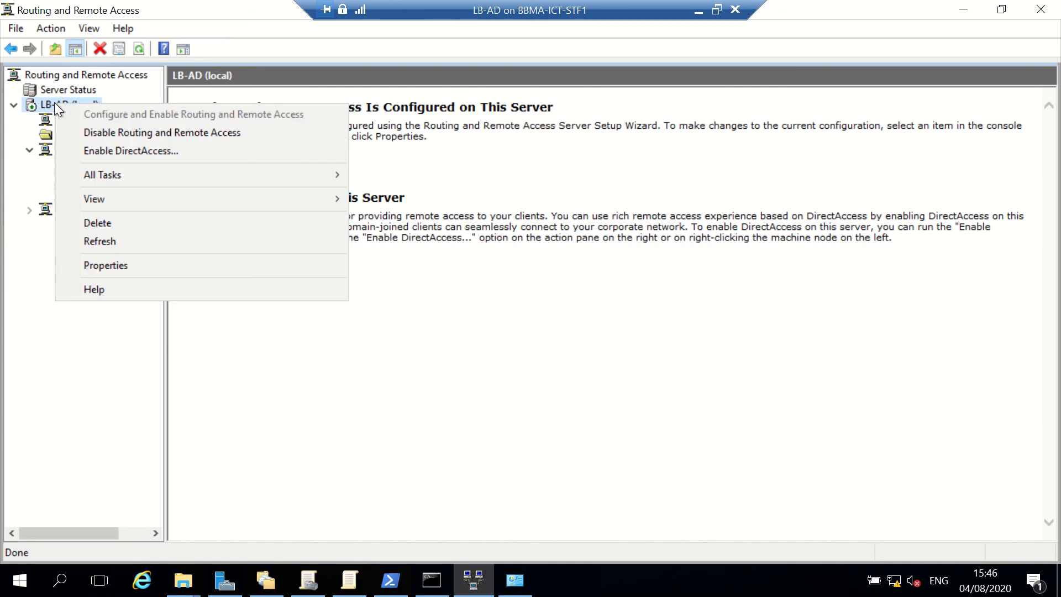
pyautogui.click(166, 132)
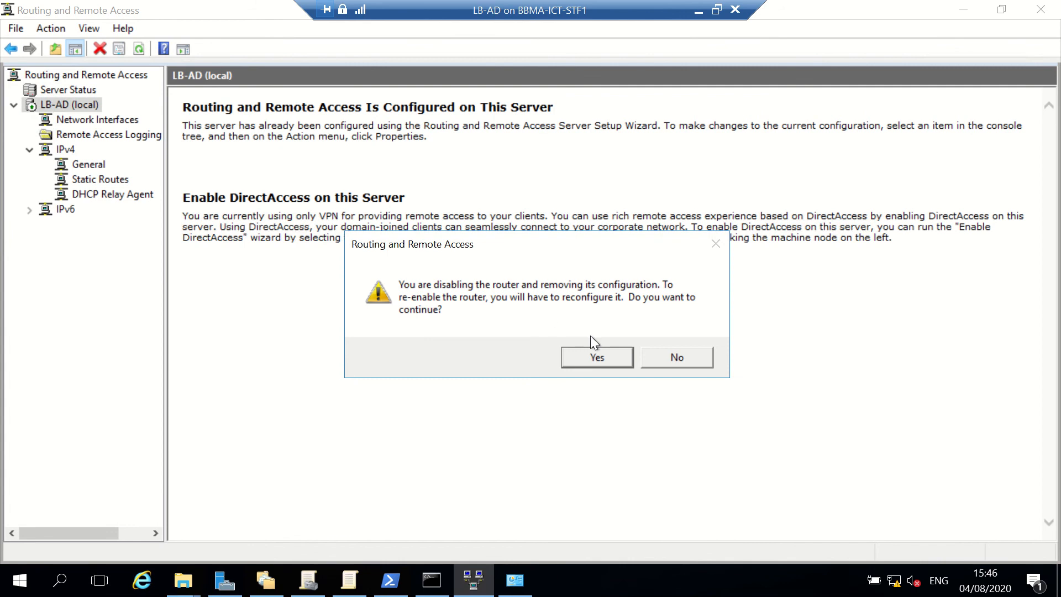
pyautogui.click(591, 356)
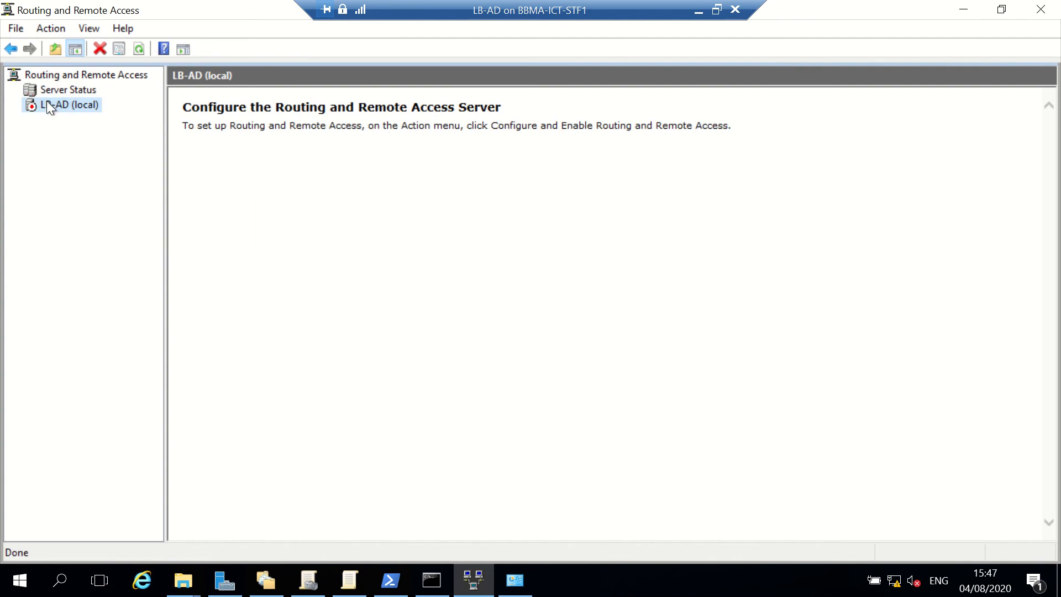
# Start configuring Routing and Remote Access on LB-AD (local), choosing Remote access (dial-up or VPN) with only VPN enabled.
pyautogui.rightClick(47, 104)
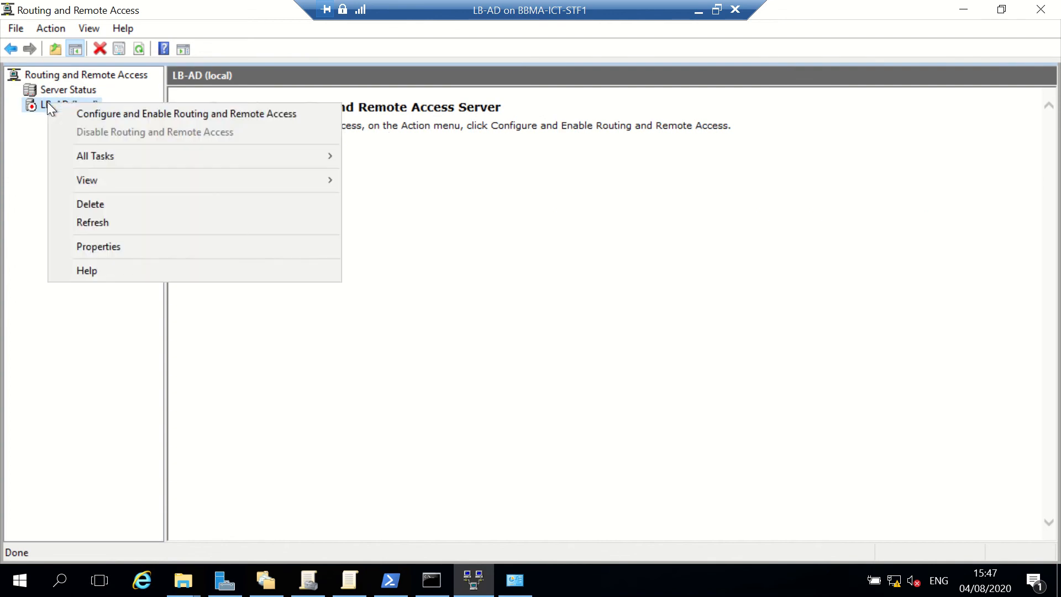
pyautogui.click(148, 119)
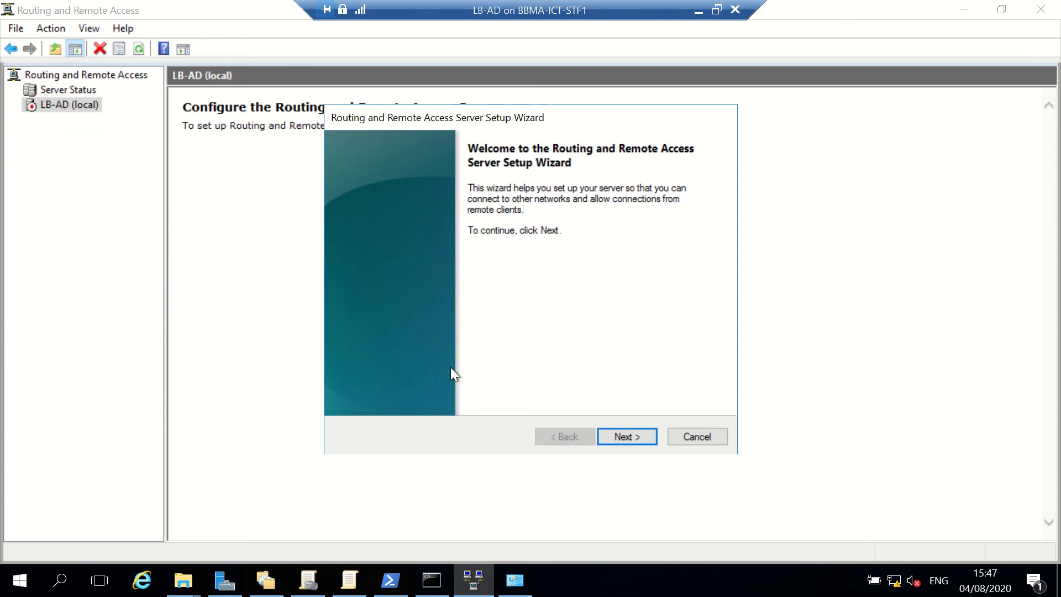
pyautogui.click(619, 440)
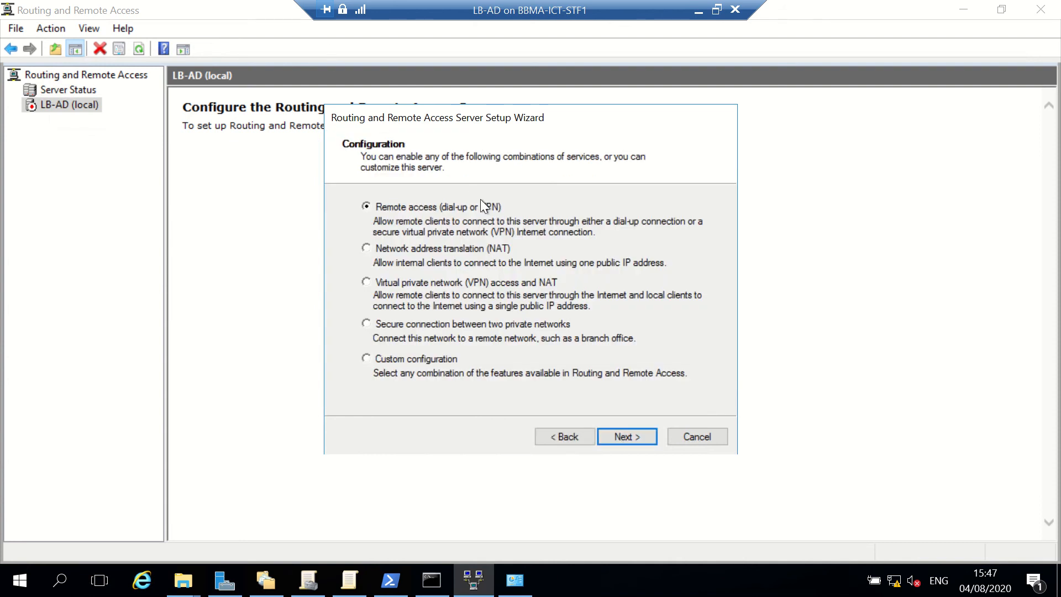
pyautogui.click(638, 440)
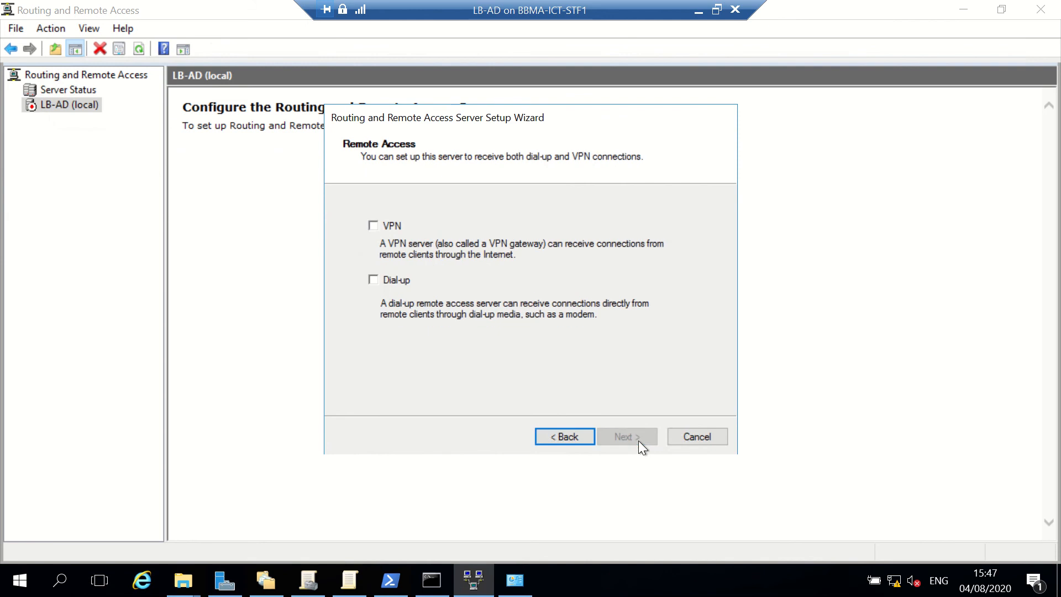
pyautogui.click(373, 226)
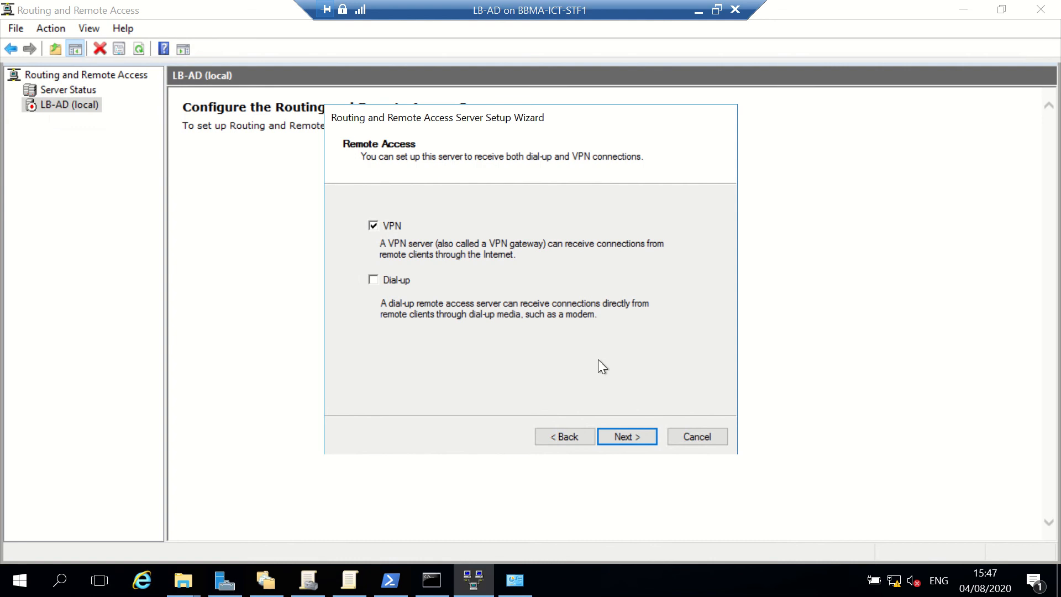
pyautogui.click(625, 437)
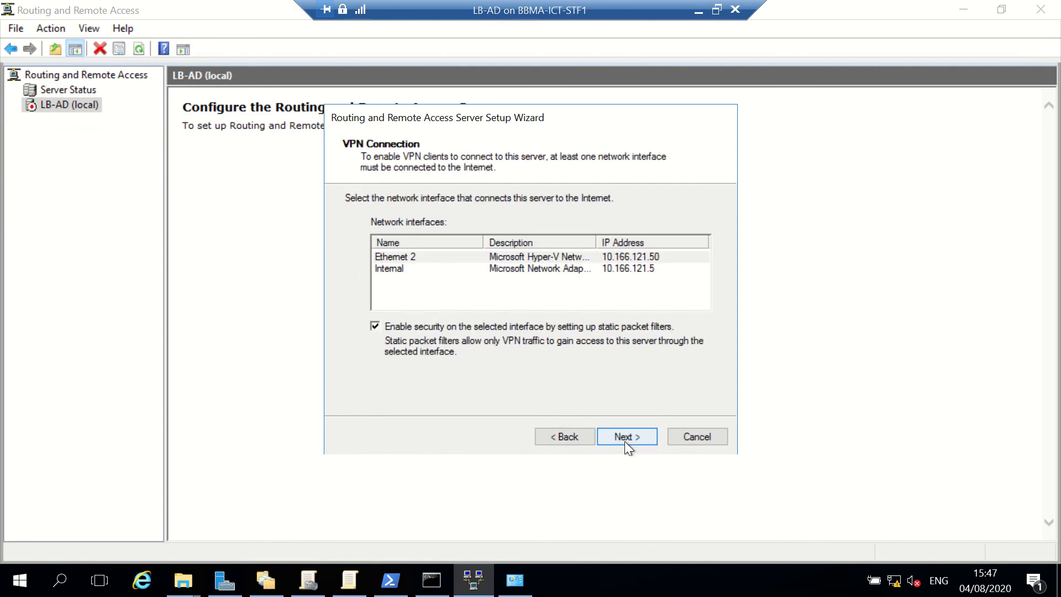
# Select Ethernet 2 as the Internet-facing VPN interface and turn off security by static packet filters.
pyautogui.click(434, 257)
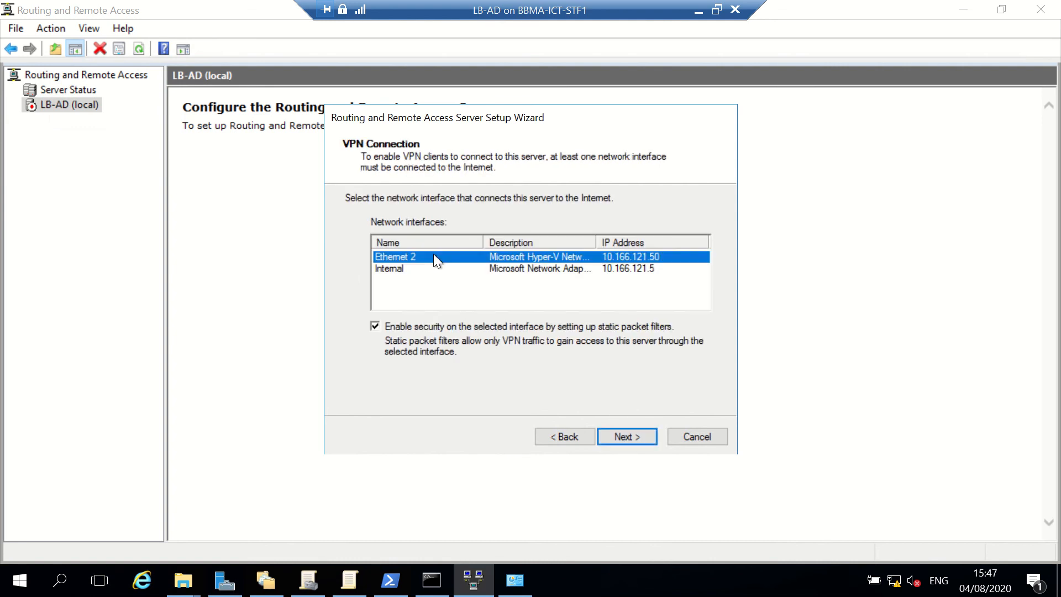
pyautogui.click(374, 326)
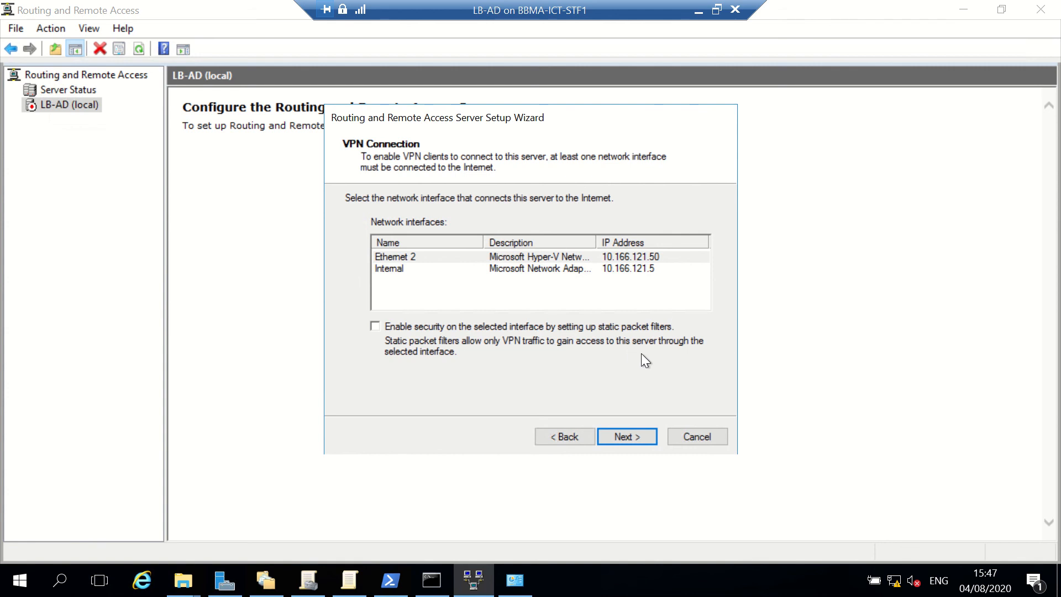
pyautogui.click(629, 436)
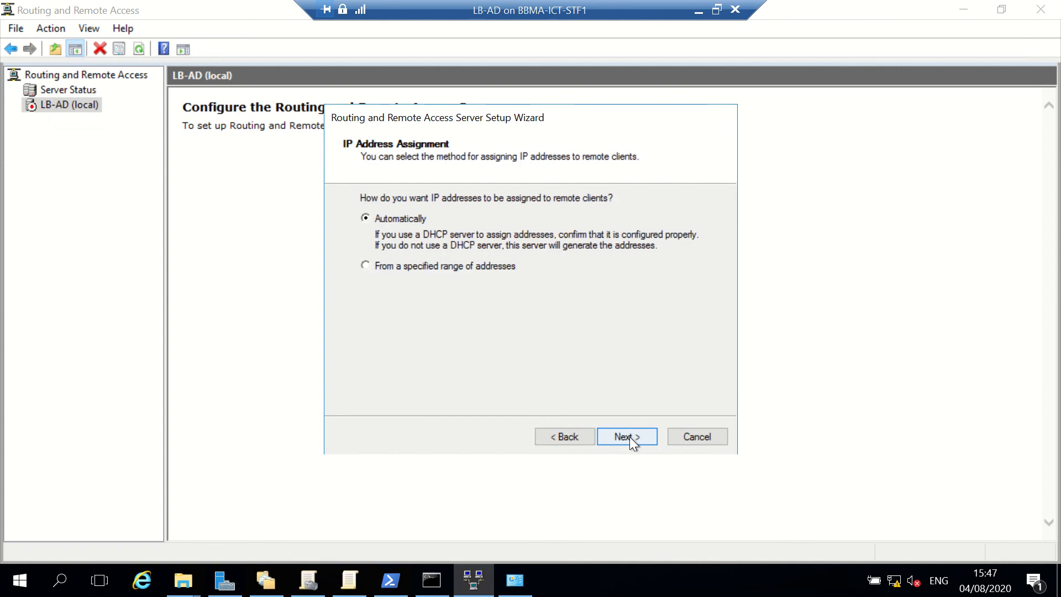
# Assign remote clients addresses from a specified range, adding 10.166.121.150 to 10.166.121.180.
pyautogui.click(470, 268)
pyautogui.click(637, 438)
pyautogui.click(546, 335)
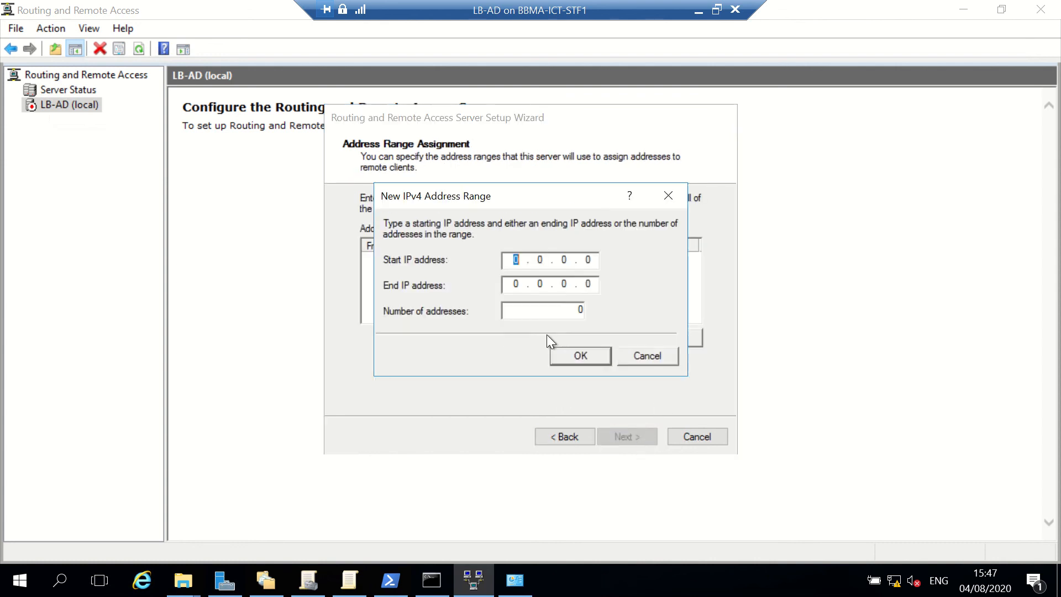
pyautogui.write('10 . 166 . 121 . 200')
pyautogui.doubleClick(593, 261)
pyautogui.press('BackSpace')
pyautogui.write('150')
pyautogui.press('Tab')
pyautogui.write('10 . 166 . 121 . ')
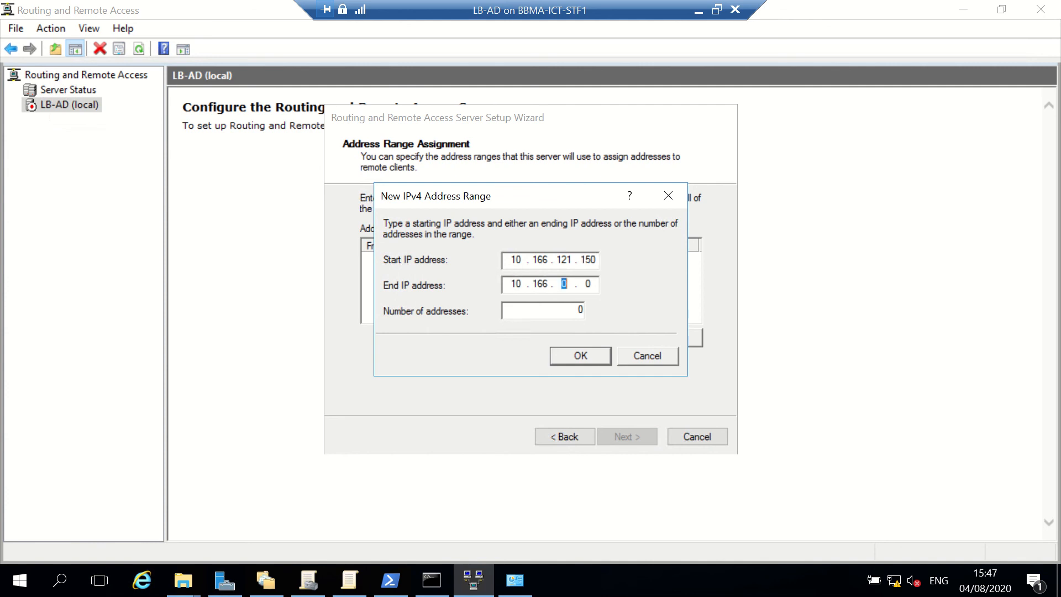
pyautogui.write('180')
pyautogui.click(587, 353)
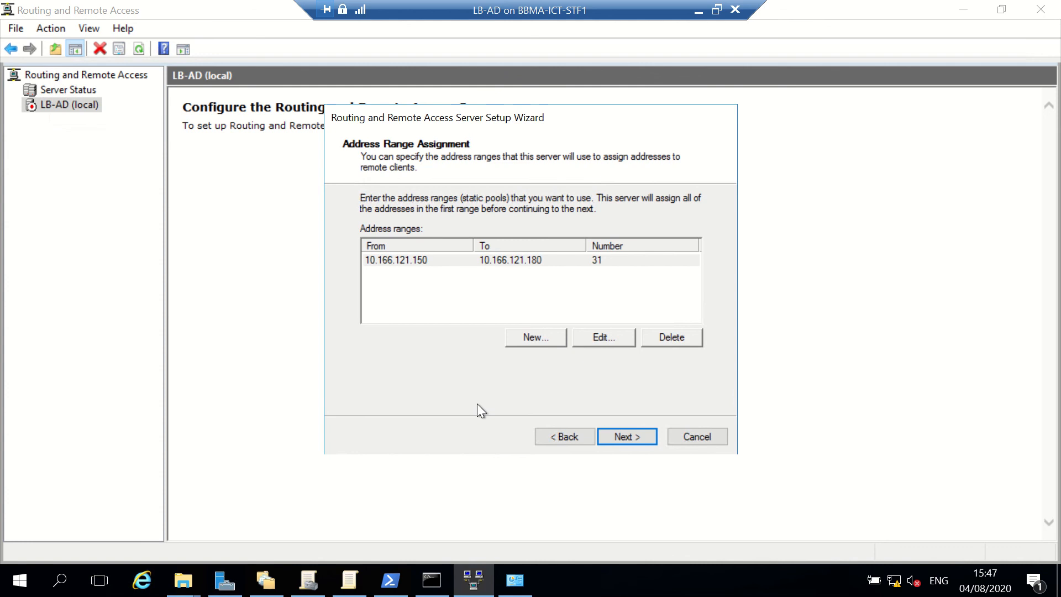
# Keep Routing and Remote Access authentication without a RADIUS server, finish the setup wizard and acknowledge the DHCP relay notice.
pyautogui.click(616, 433)
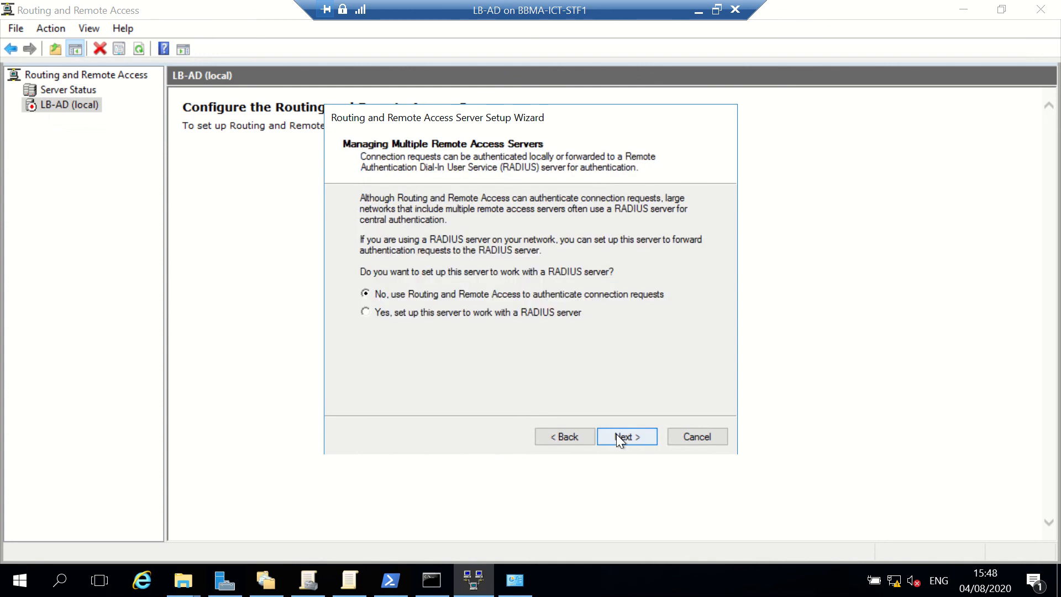
pyautogui.click(616, 434)
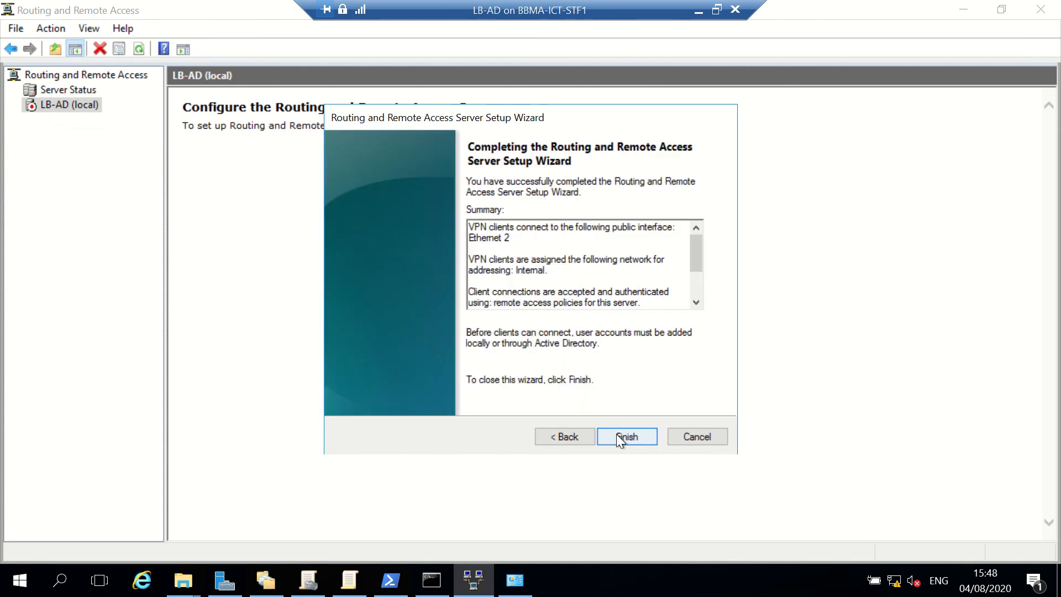
pyautogui.click(615, 433)
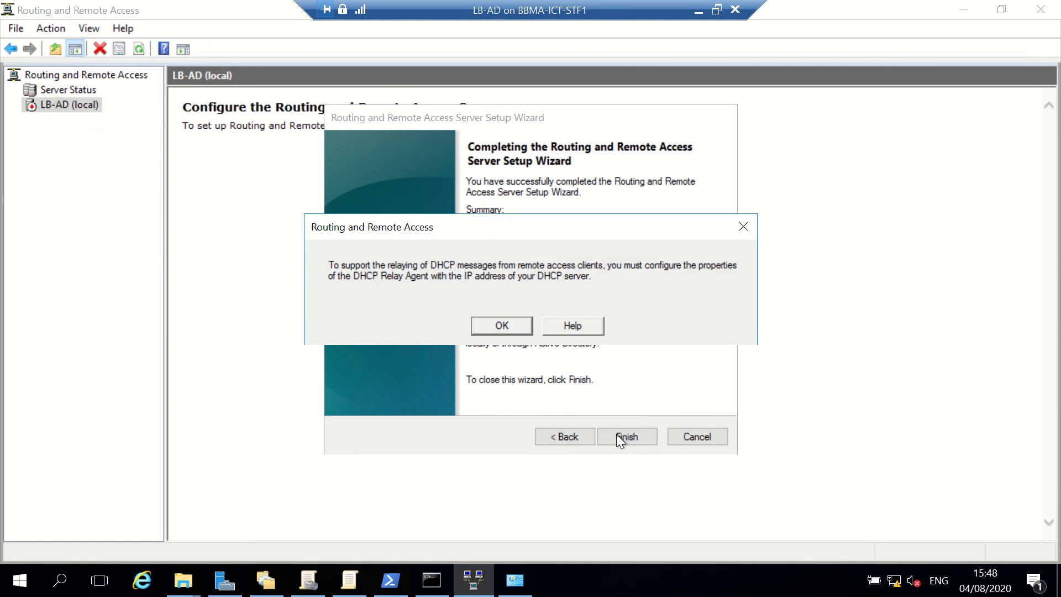
pyautogui.click(502, 326)
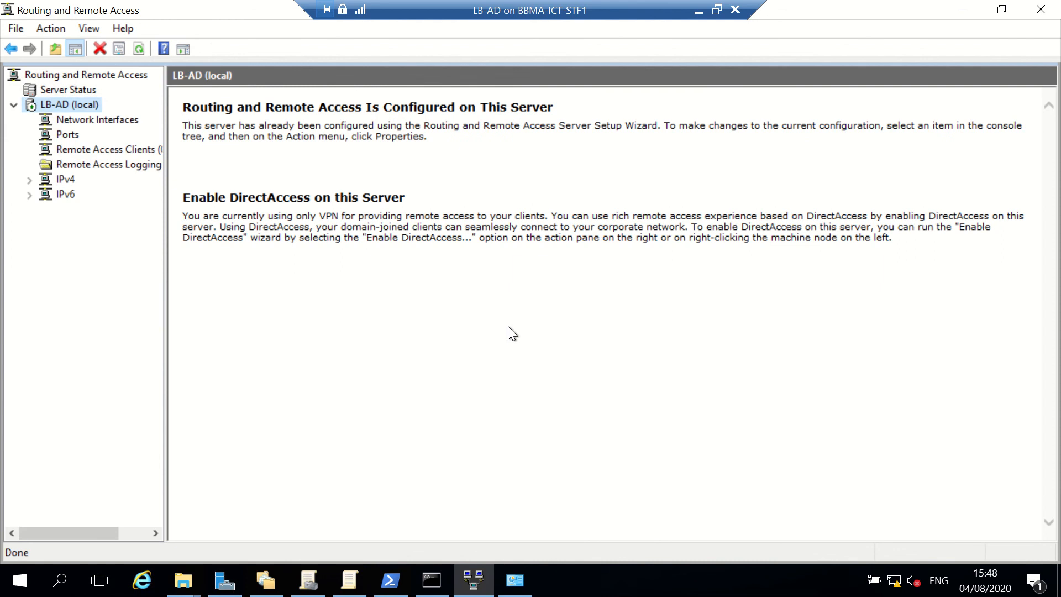
# In the Ports properties, set the phone number of the WAN Miniport (PPTP) device to 10.166.121.50.
pyautogui.click(61, 137)
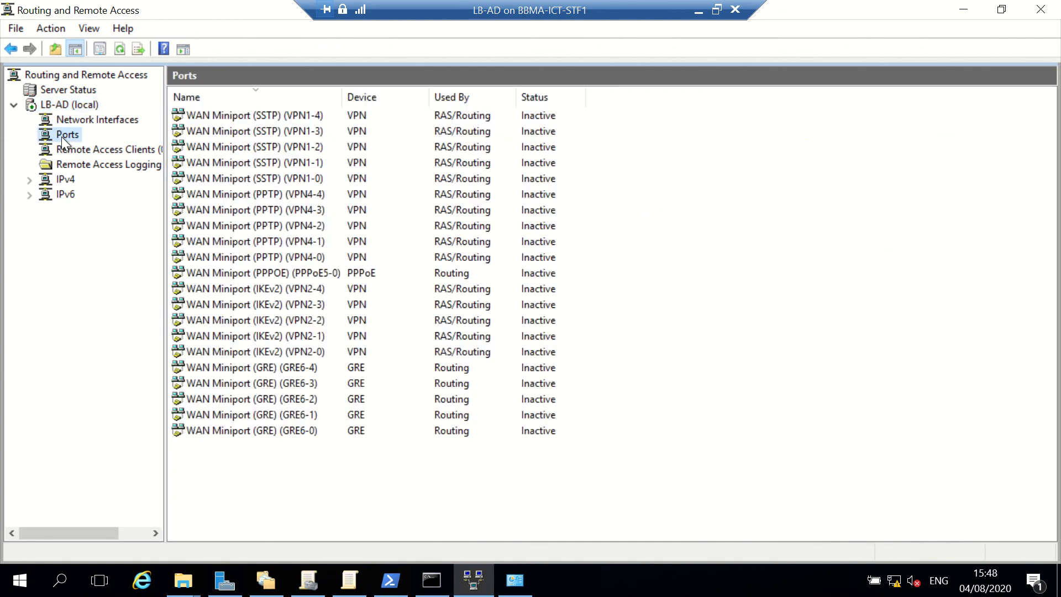
pyautogui.rightClick(61, 137)
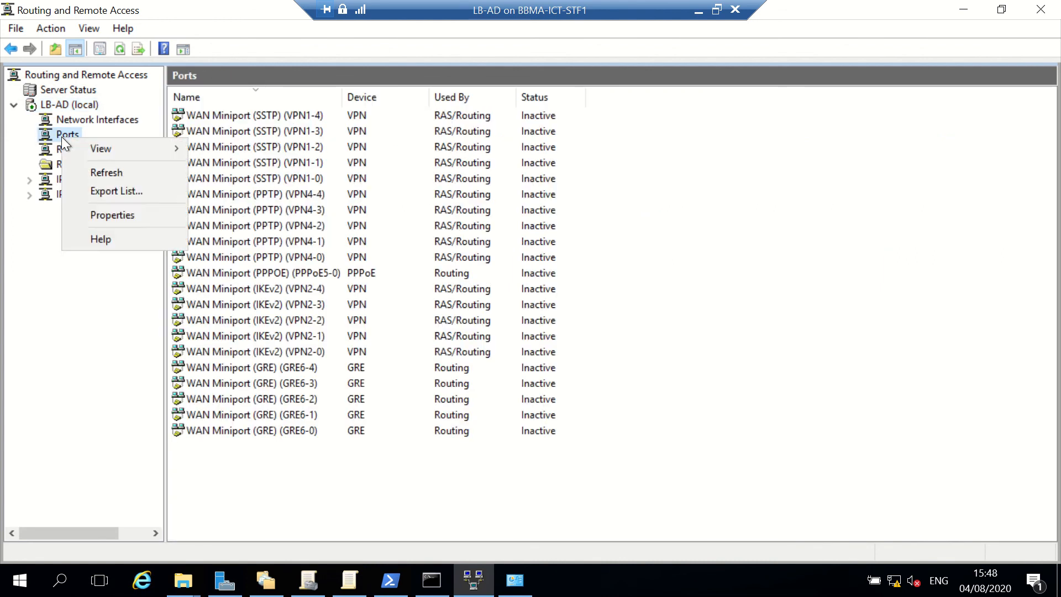
pyautogui.click(138, 215)
pyautogui.doubleClick(403, 241)
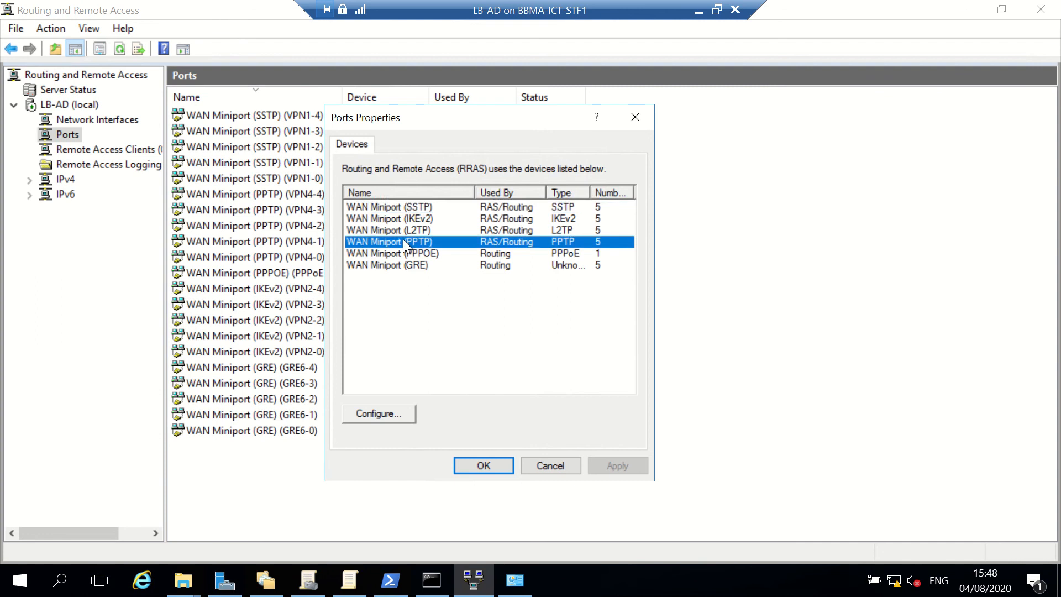
pyautogui.click(558, 308)
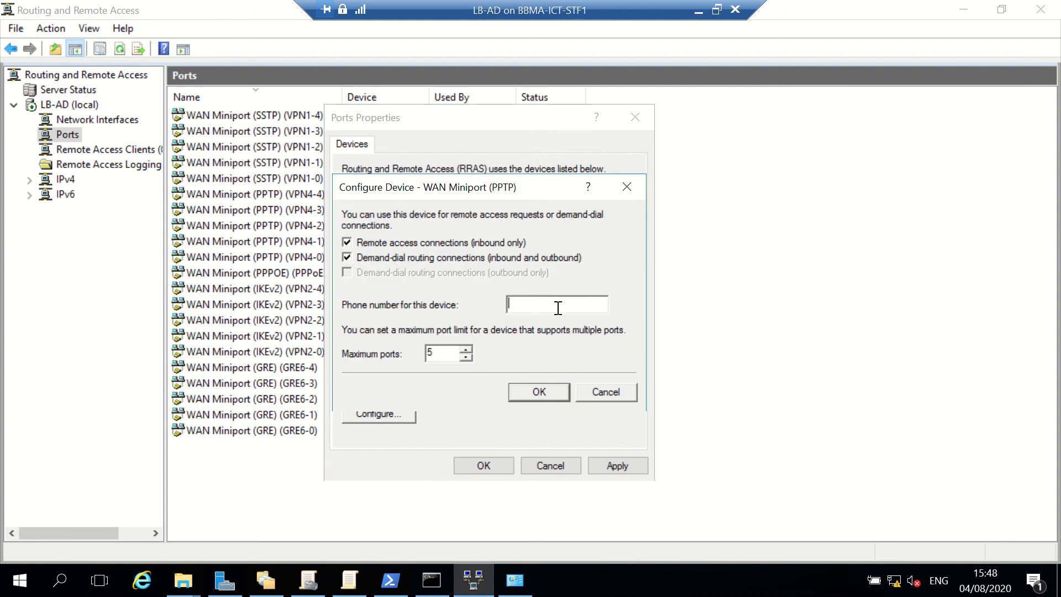
pyautogui.write('10.166.121.50')
pyautogui.click(550, 390)
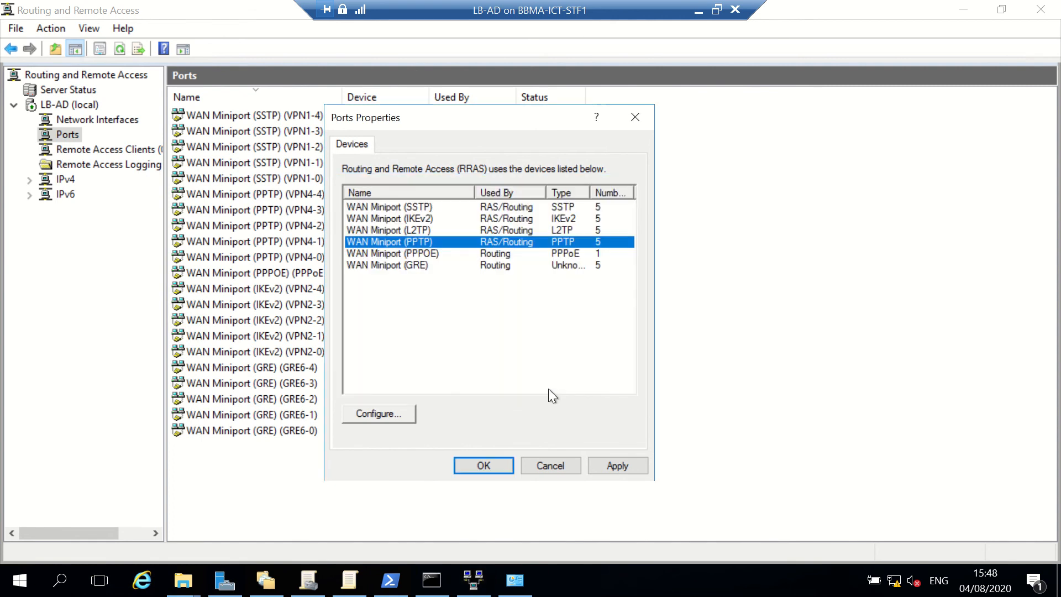
# Set the phone number of the WAN Miniport (L2TP) device to 10.166.121.50 and save the Ports properties.
pyautogui.doubleClick(423, 226)
pyautogui.click(519, 304)
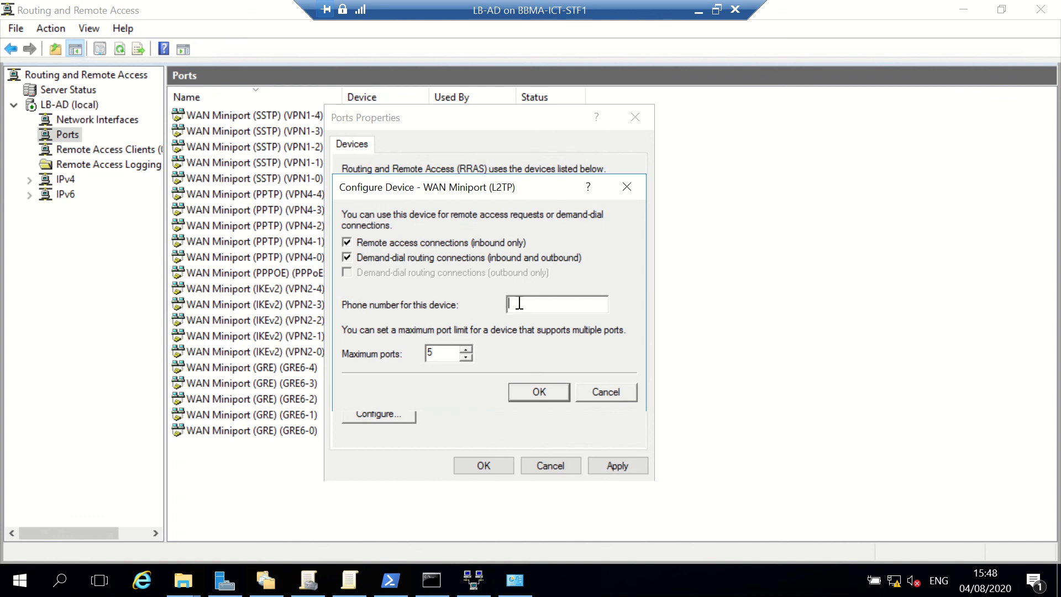
pyautogui.write('10.166.121.50')
pyautogui.click(515, 392)
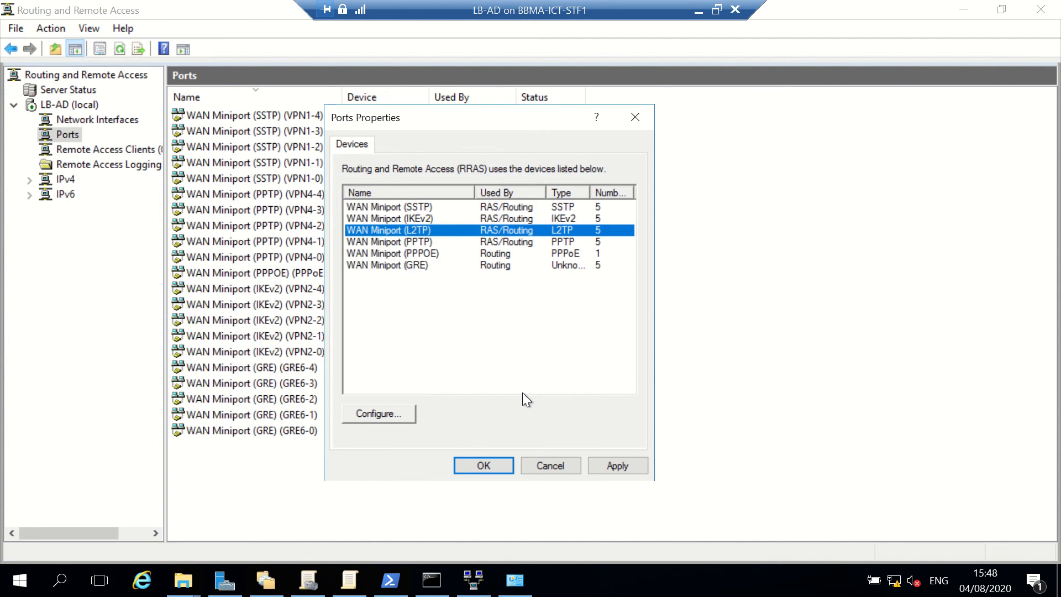
pyautogui.click(482, 463)
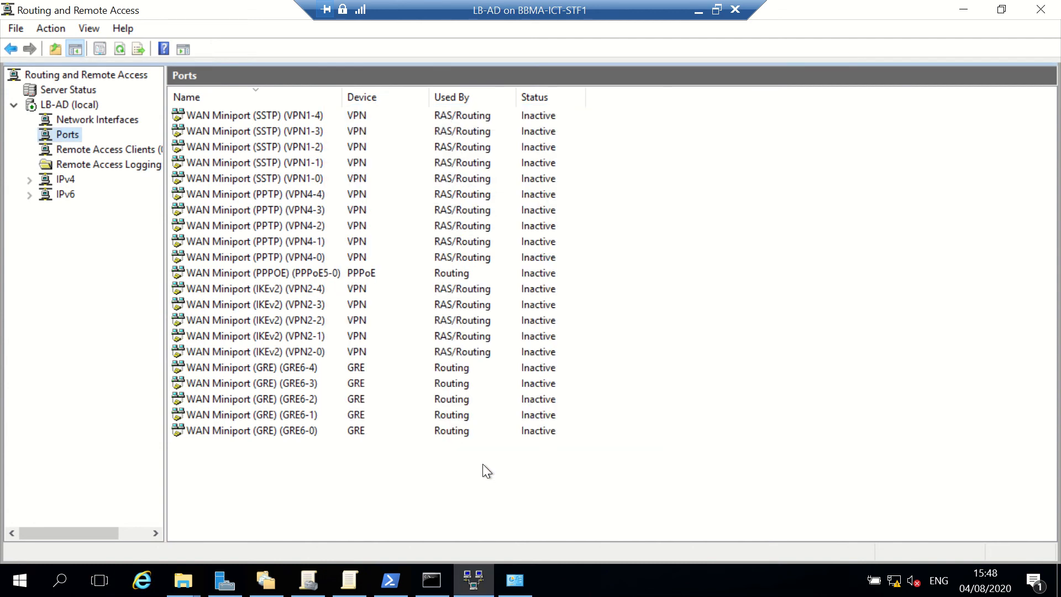
# In the IPv4 properties of LB-AD (local), set Ethernet 2 as the adapter for DHCP, DNS and WINS addresses and save.
pyautogui.click(69, 111)
pyautogui.rightClick(68, 110)
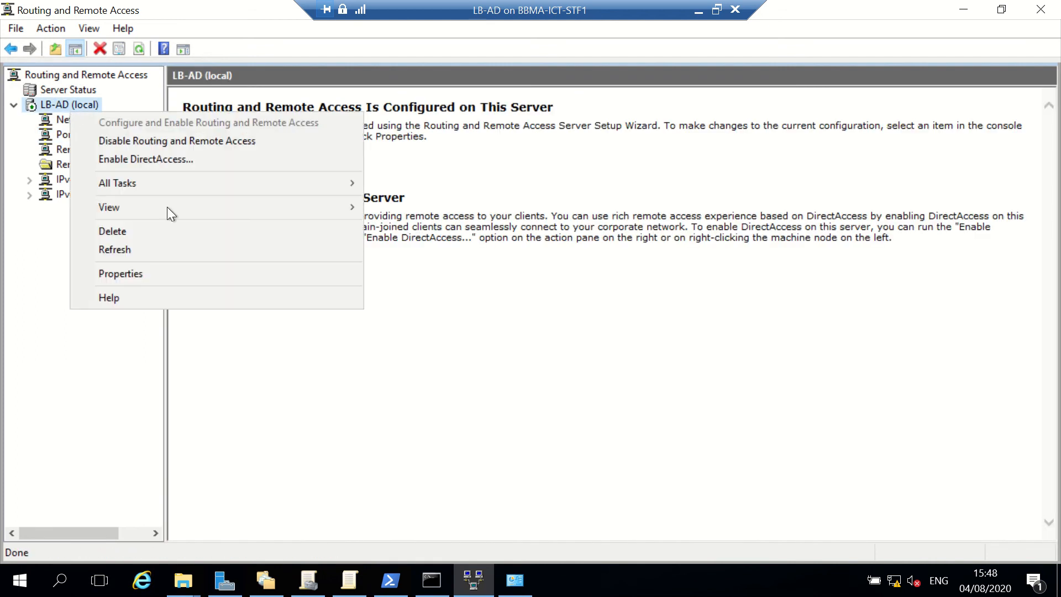
pyautogui.click(165, 272)
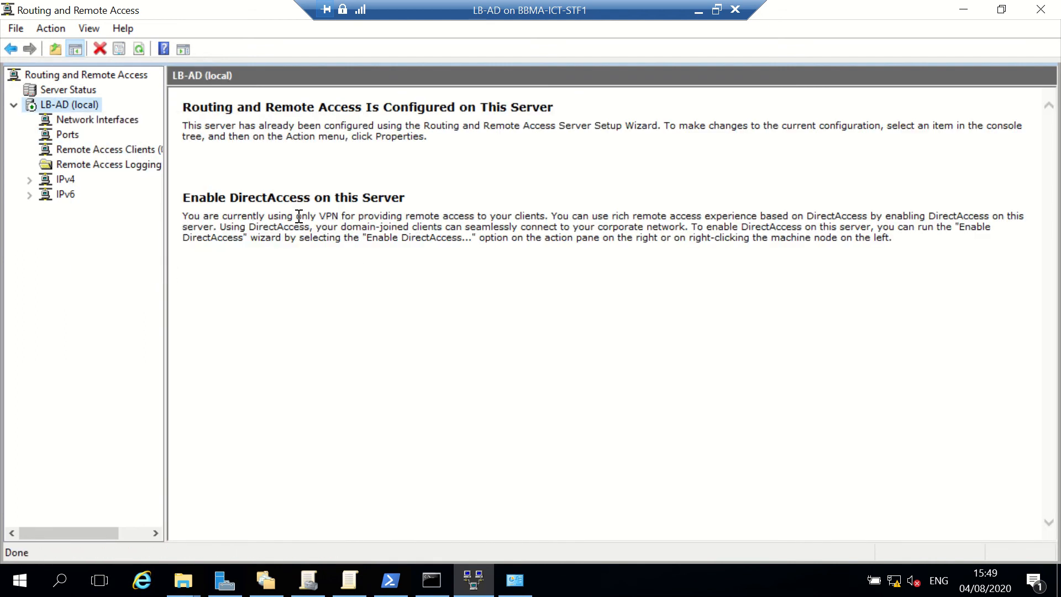
pyautogui.click(431, 145)
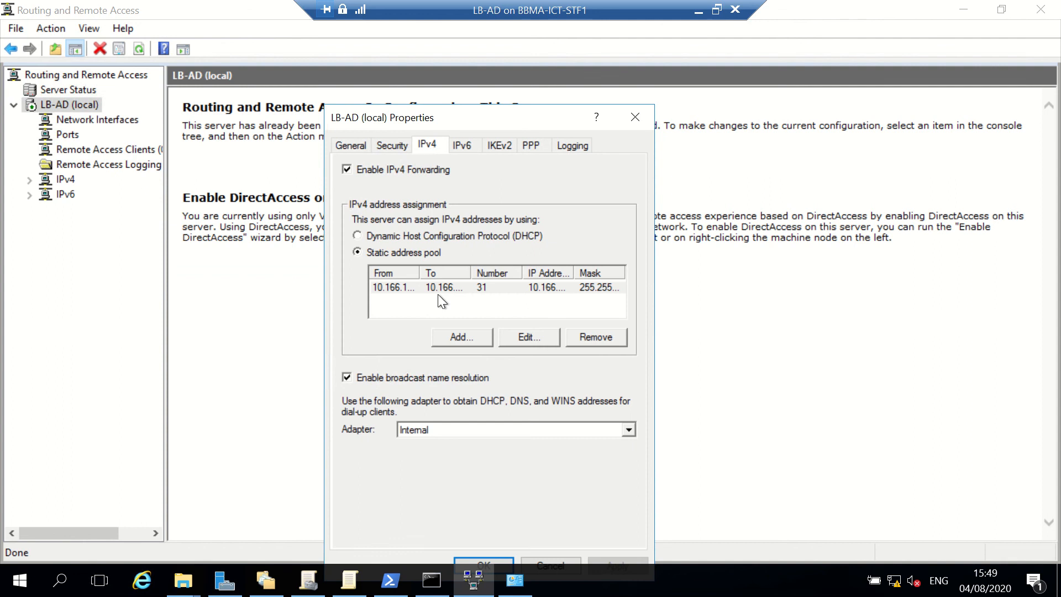
pyautogui.click(470, 435)
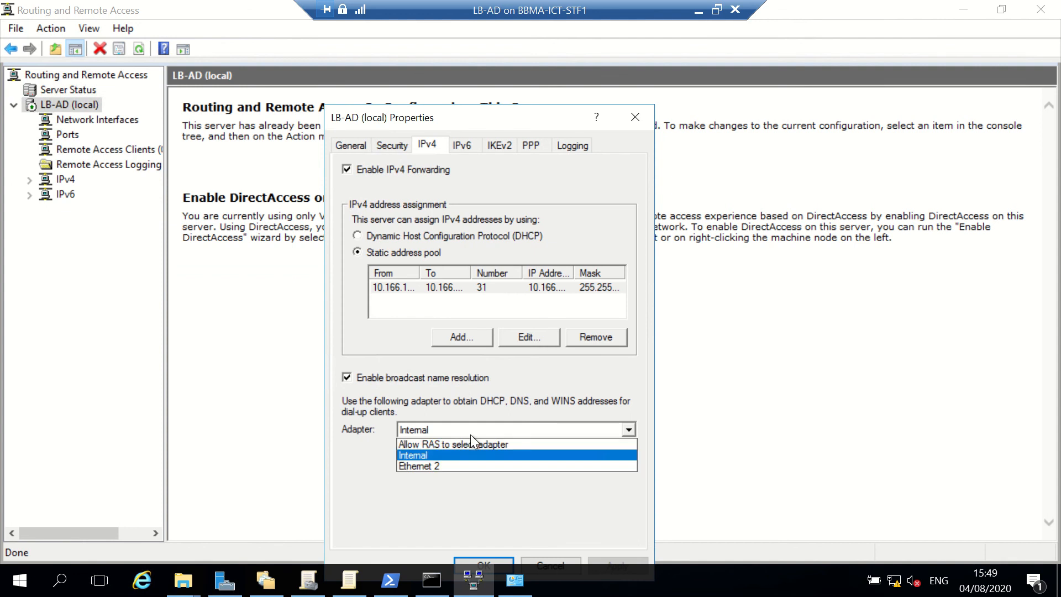
pyautogui.click(461, 466)
pyautogui.click(615, 560)
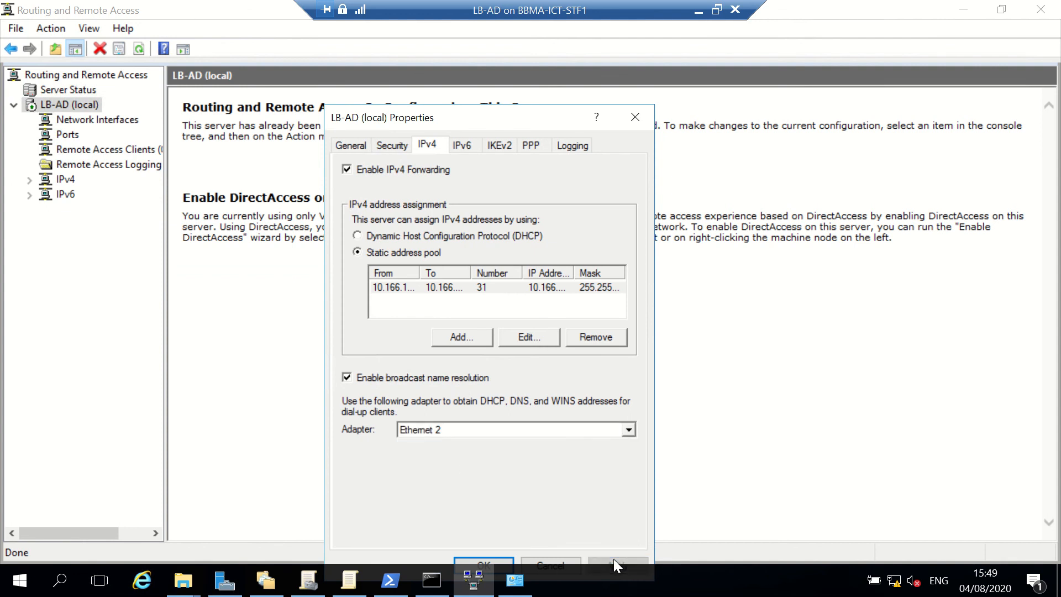
pyautogui.click(486, 561)
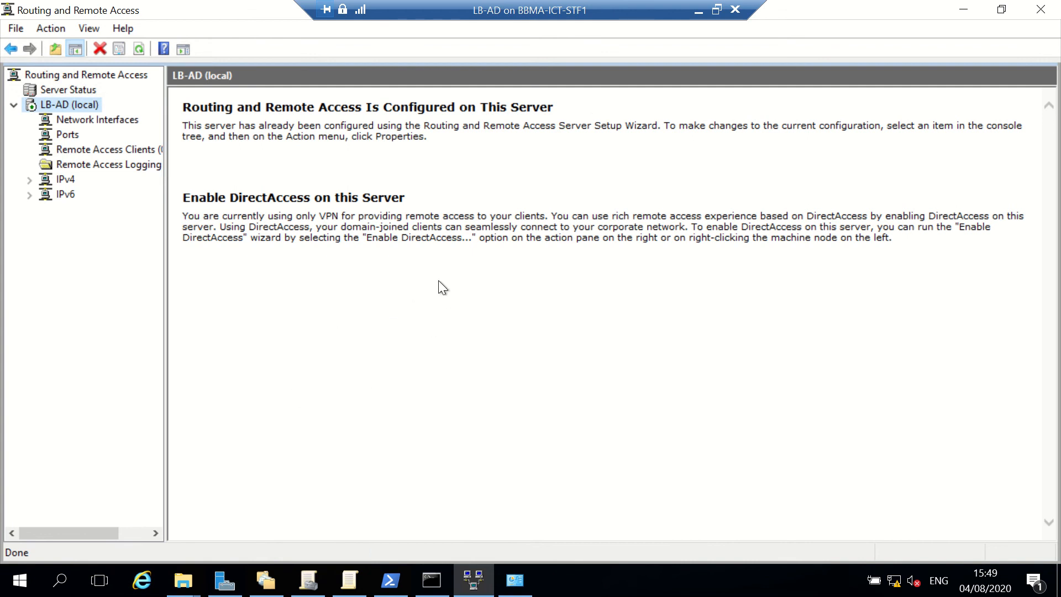
# Close the Routing and Remote Access console and open Active Directory Users and Computers from Server Manager.
pyautogui.click(1041, 10)
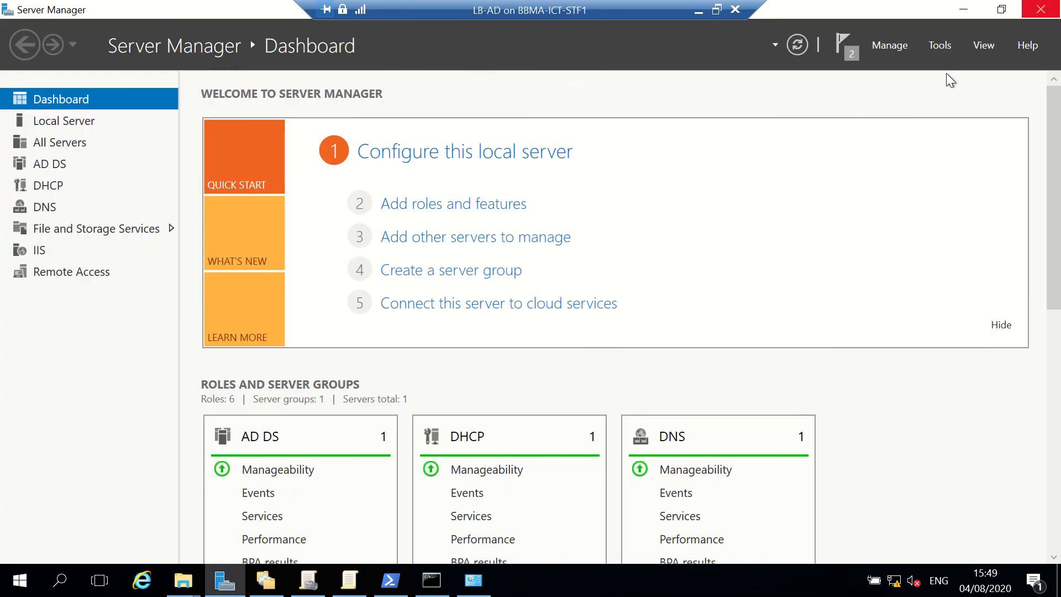
pyautogui.click(940, 44)
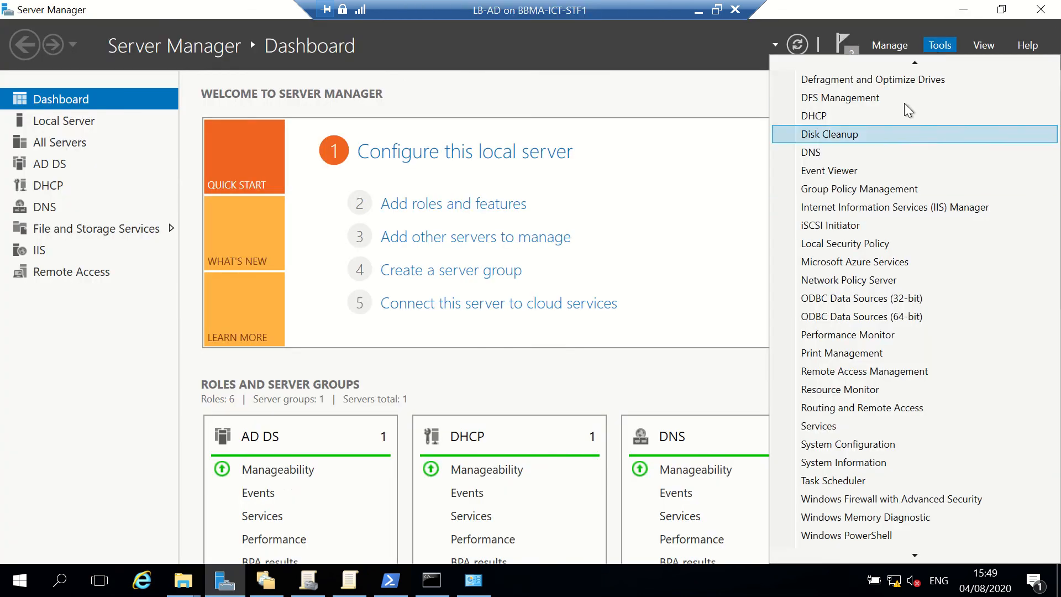
pyautogui.moveTo(915, 63)
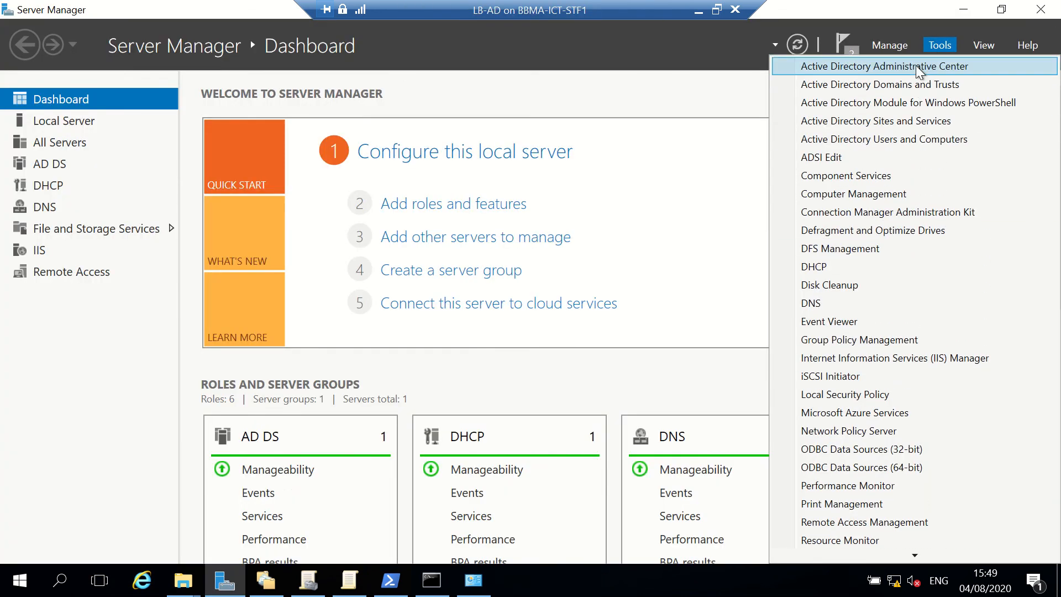
pyautogui.click(912, 139)
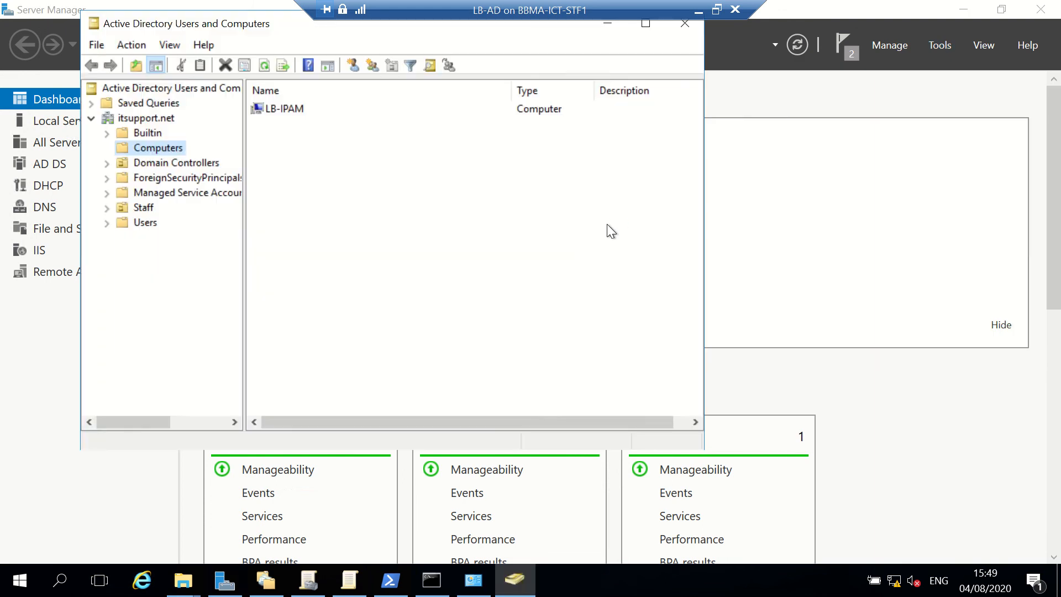
# Set the dial-in network access permission of the user account in the Staff unit to Allow access and save it.
pyautogui.click(131, 213)
pyautogui.doubleClick(288, 106)
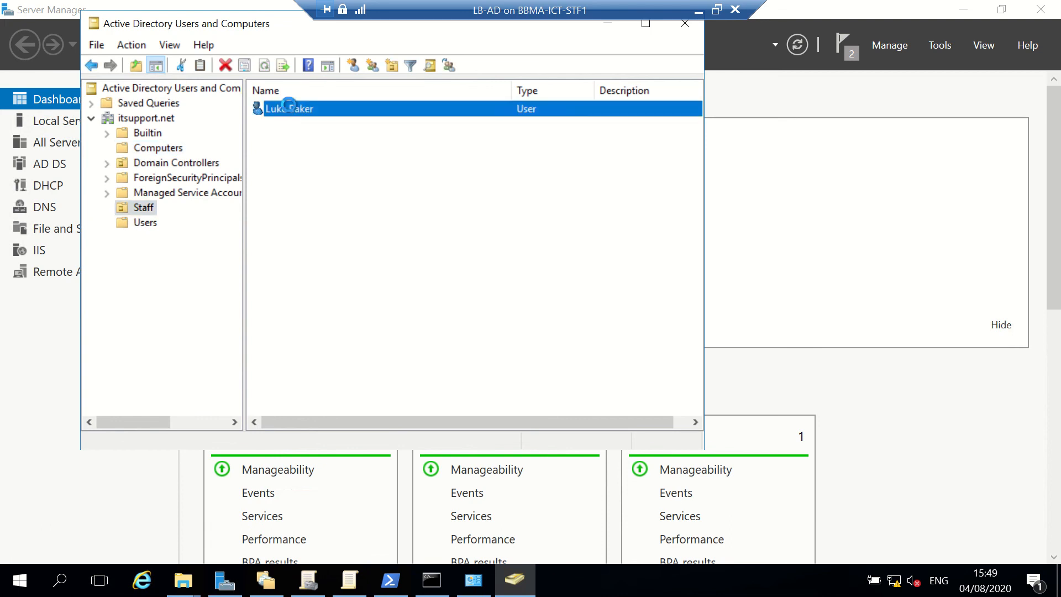
pyautogui.click(343, 48)
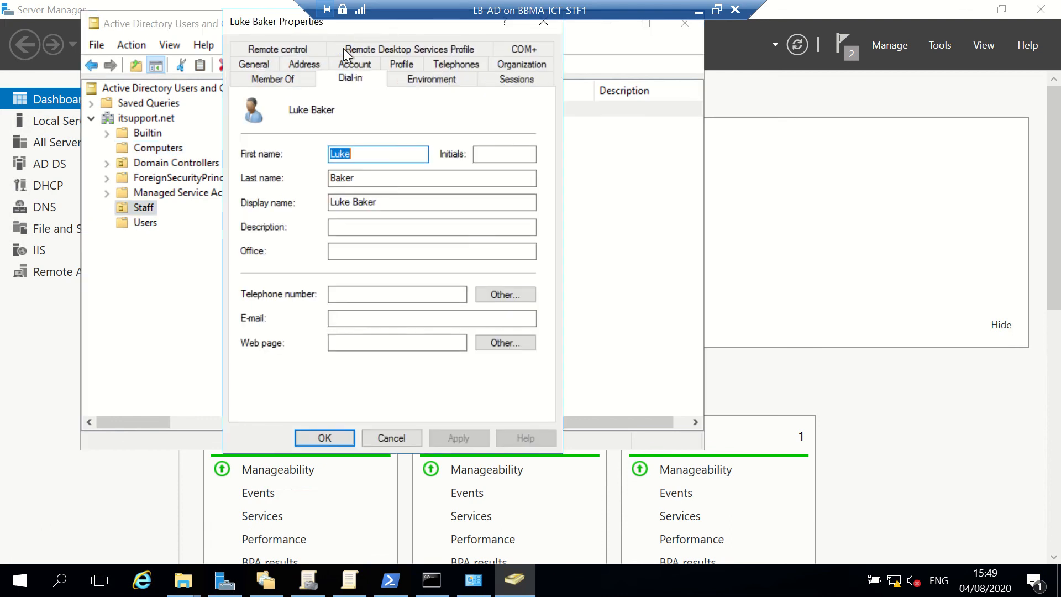
pyautogui.click(274, 121)
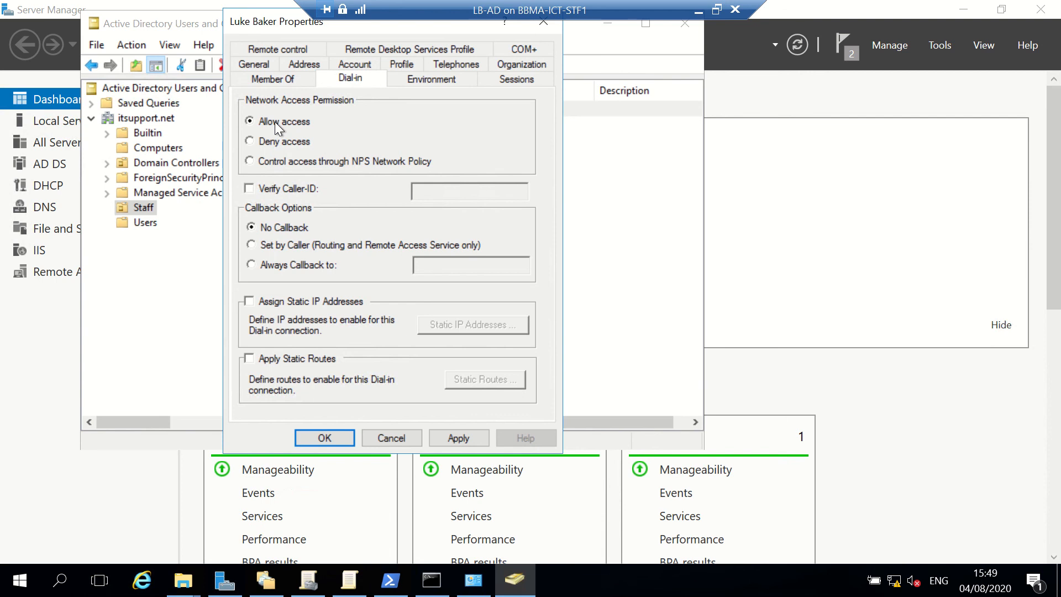
pyautogui.click(469, 432)
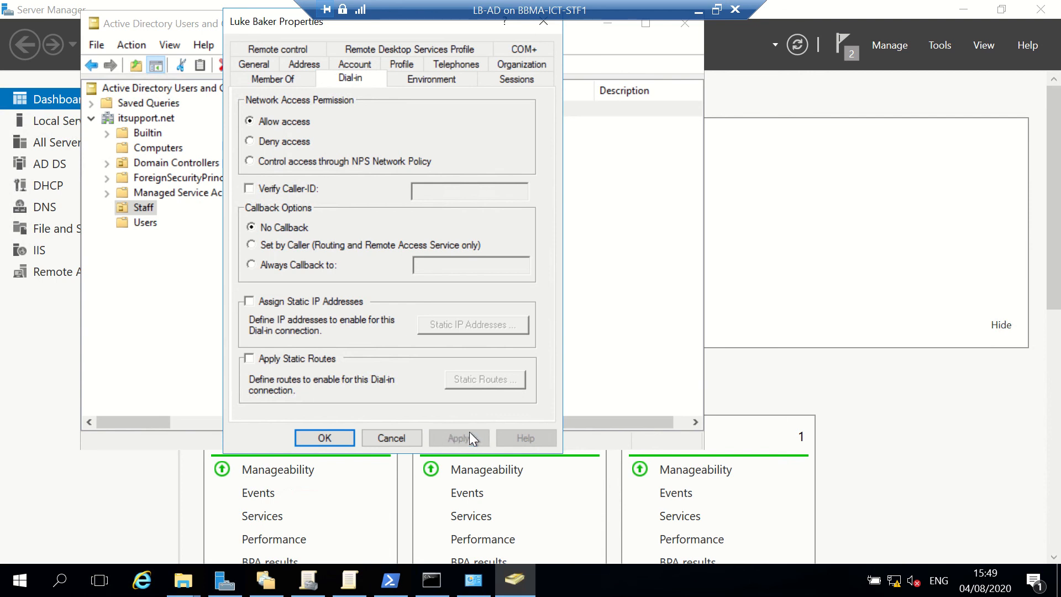
pyautogui.click(325, 438)
pyautogui.click(353, 359)
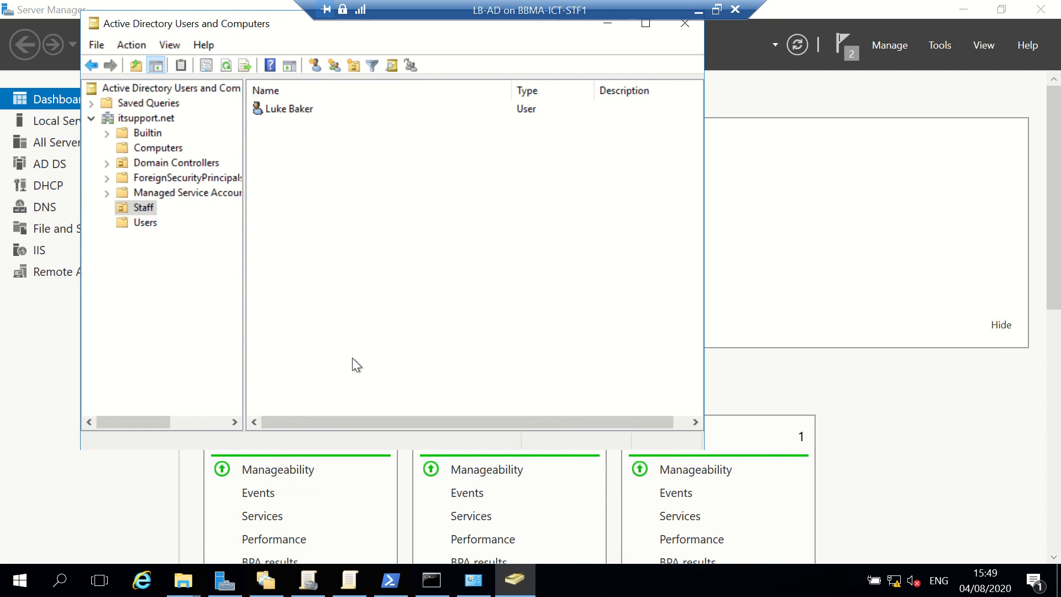
pyautogui.moveTo(610, 12)
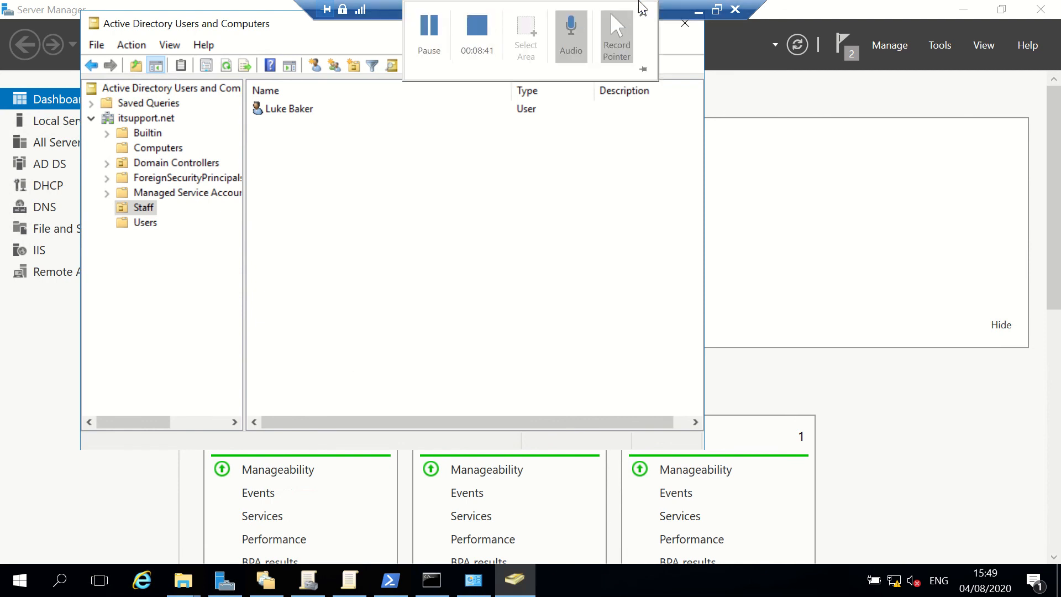